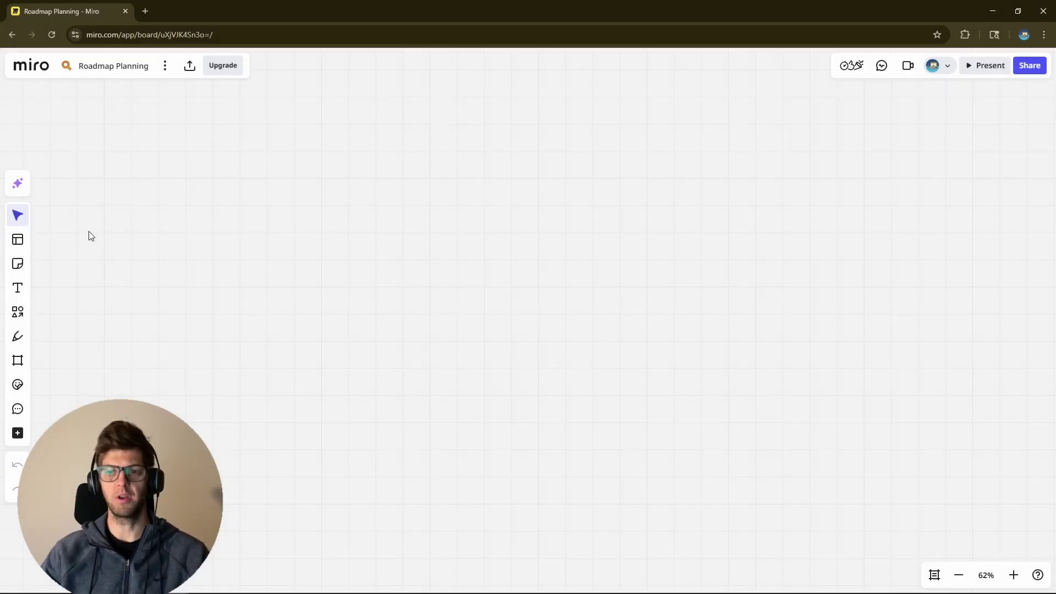
Step: Add a yellow sticky note reading 'This is my first idea - what should we talk about' and shrink it slightly
{"action": "left_click", "coordinate": [17, 266]}
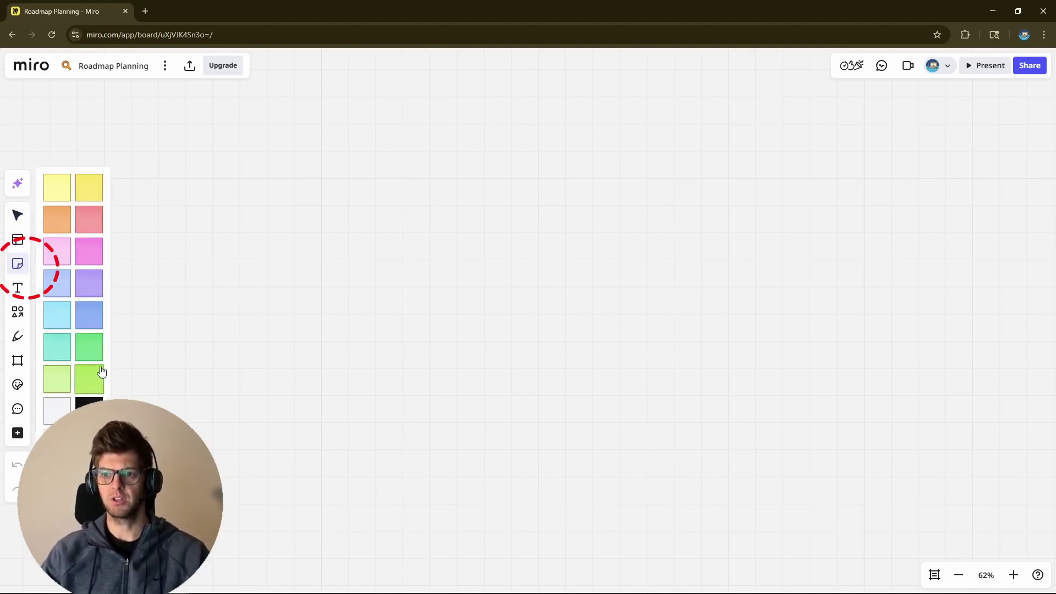
{"action": "left_click", "coordinate": [259, 185]}
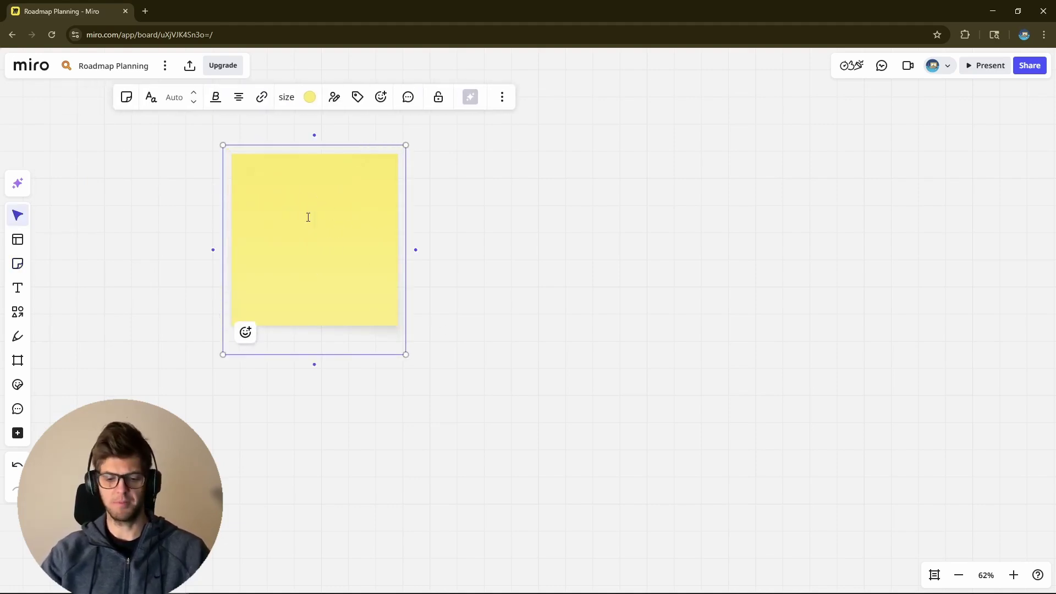
{"action": "type", "text": "This is my fir"}
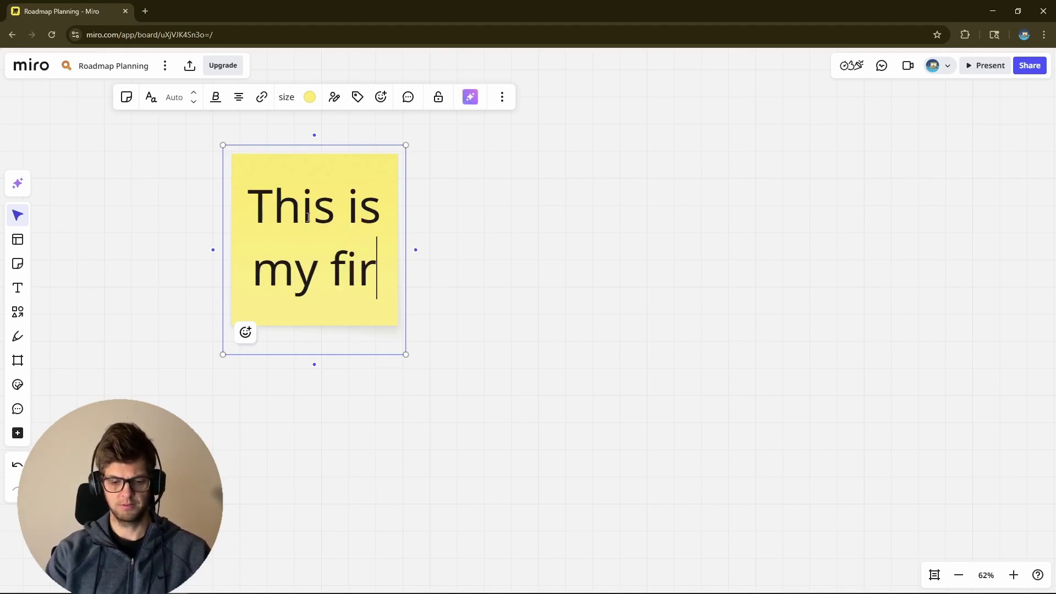
{"action": "type", "text": "st idea - what should we talk about"}
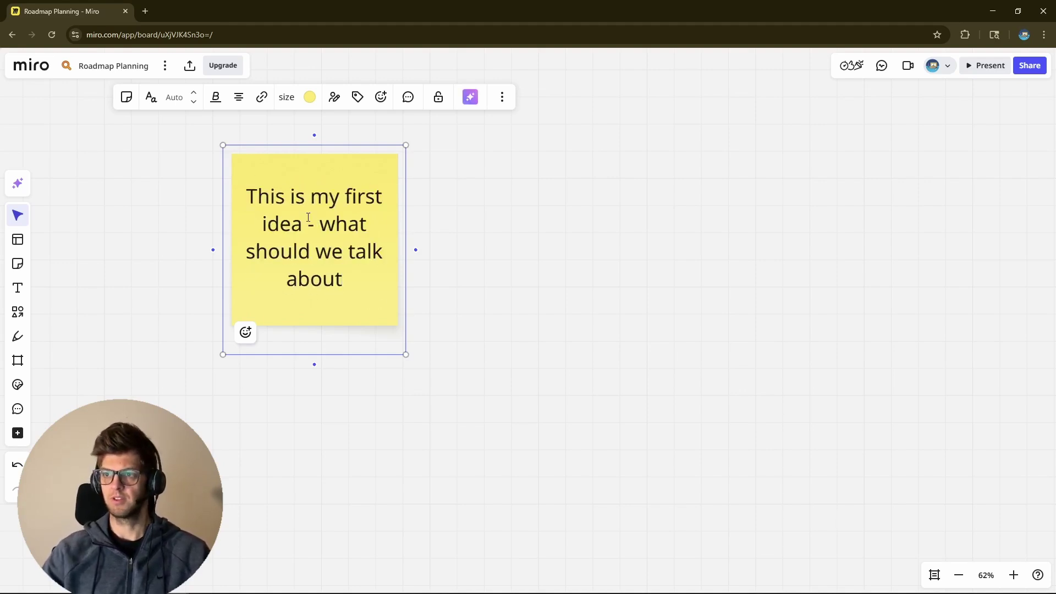
{"action": "scroll", "coordinate": [417, 217], "scroll_direction": "right", "scroll_amount": 2}
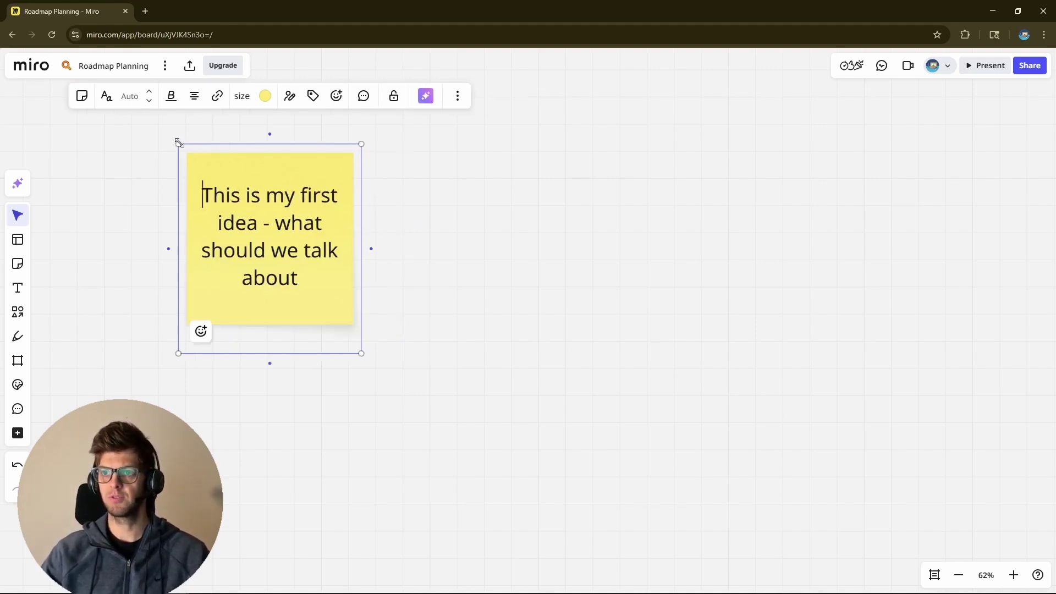
{"action": "left_click_drag", "start_coordinate": [179, 143], "coordinate": [193, 161]}
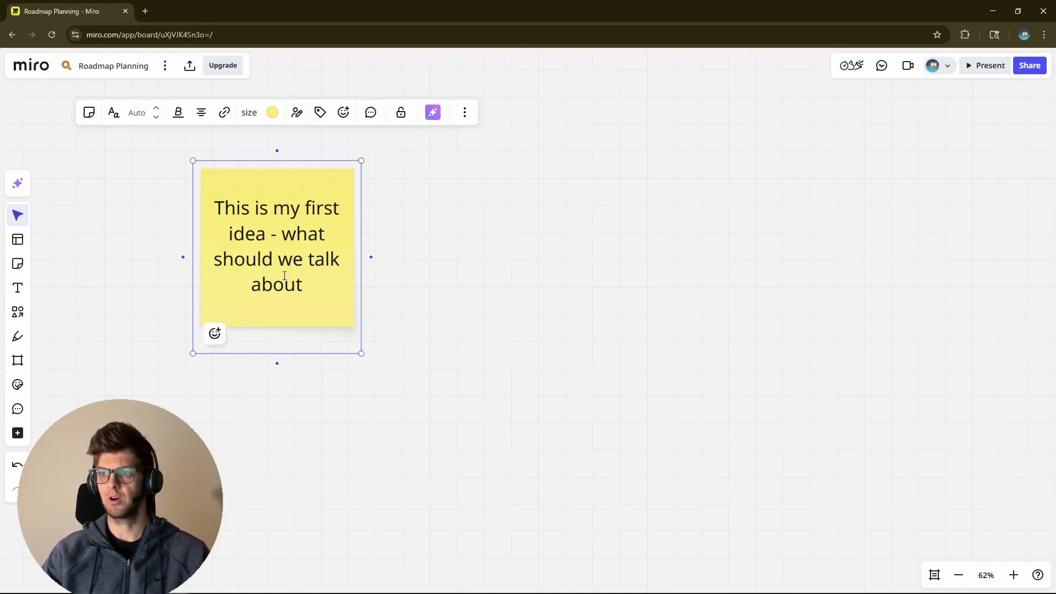
Step: Create a blank yellow sticky note and line it up level with the first note, then deselect
{"action": "left_click", "coordinate": [323, 113]}
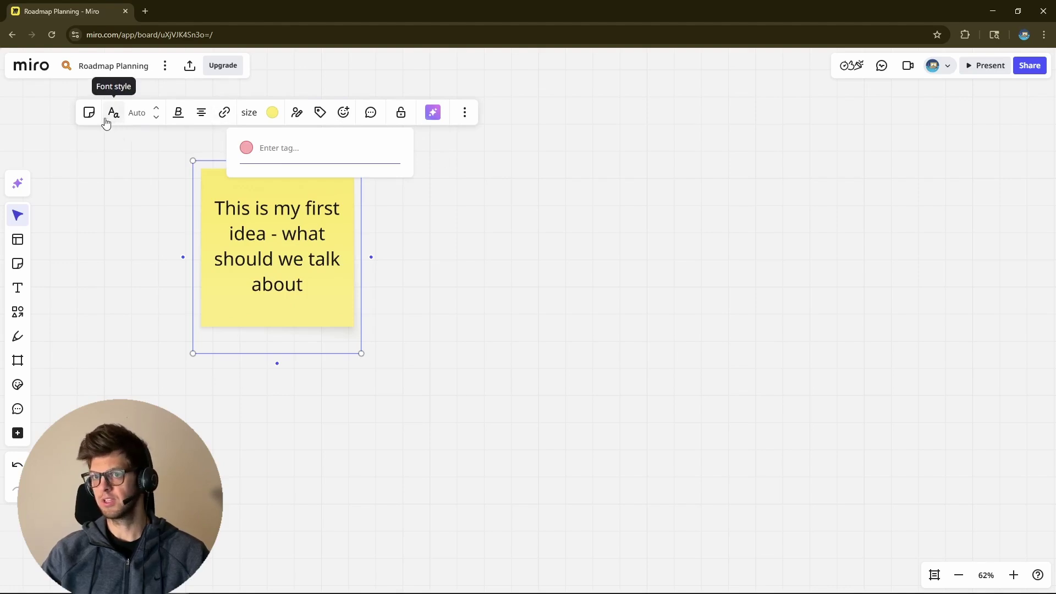
{"action": "left_click", "coordinate": [371, 257]}
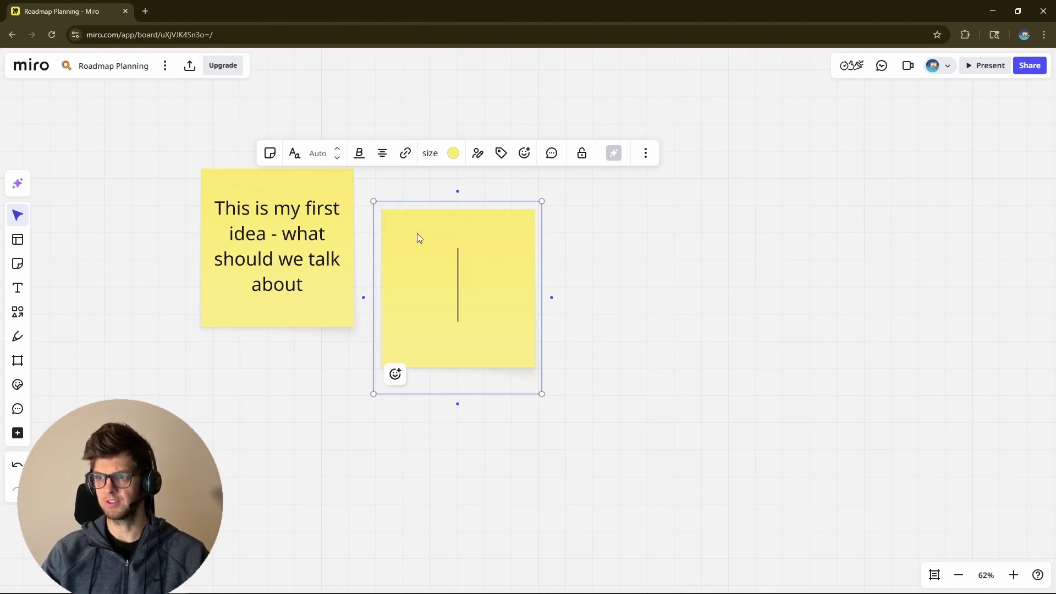
{"action": "left_click_drag", "start_coordinate": [417, 233], "coordinate": [416, 197]}
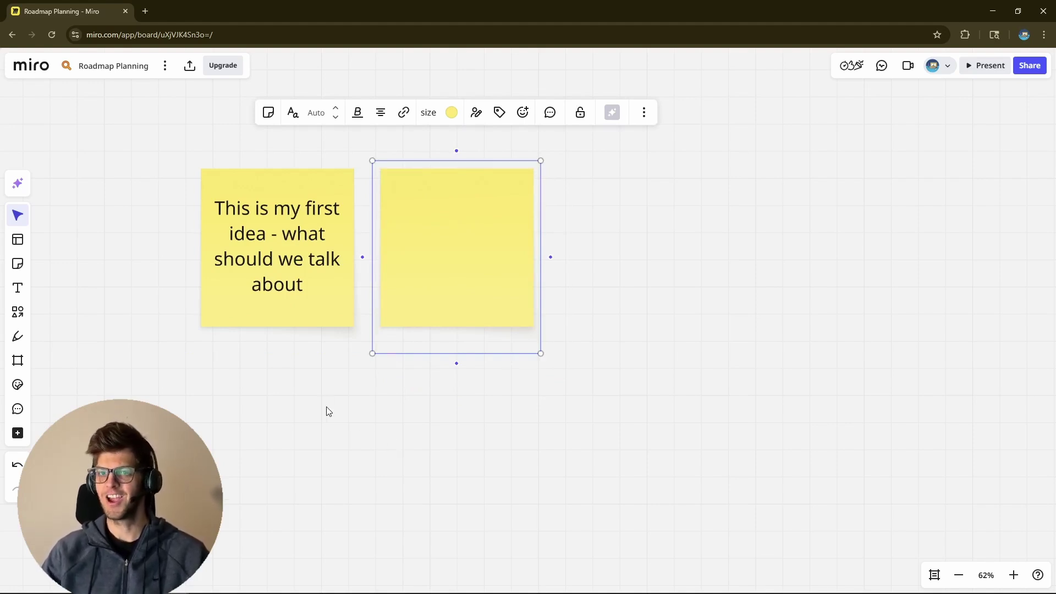
{"action": "mouse_move", "coordinate": [390, 285]}
{"action": "left_mouse_down"}
{"action": "mouse_move", "coordinate": [429, 291]}
{"action": "mouse_move", "coordinate": [436, 336]}
{"action": "mouse_move", "coordinate": [412, 292]}
{"action": "mouse_move", "coordinate": [424, 297]}
{"action": "mouse_move", "coordinate": [407, 297]}
{"action": "left_mouse_up"}
{"action": "left_click", "coordinate": [412, 421]}
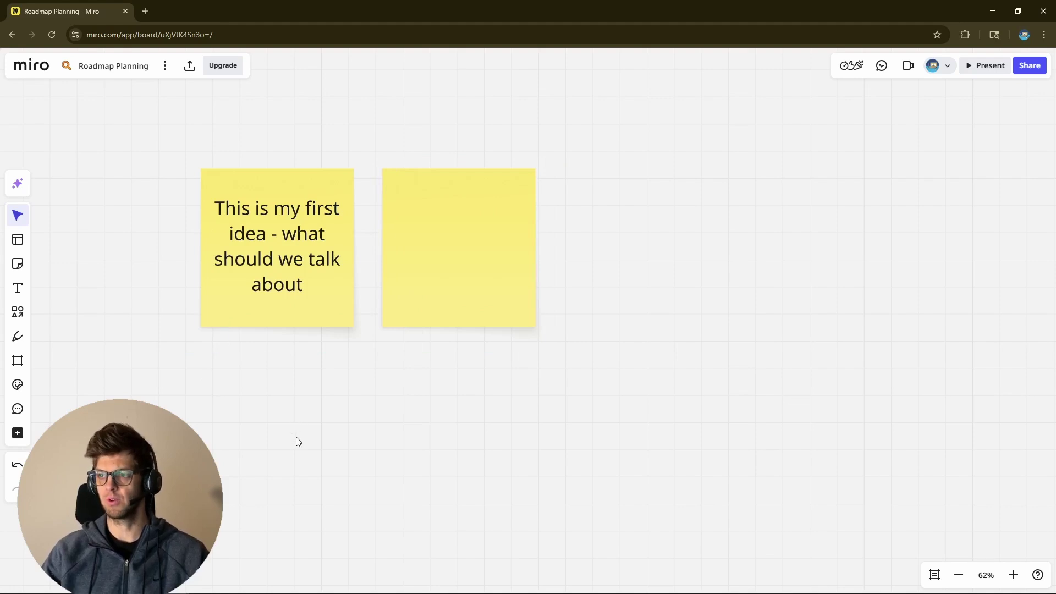
Step: Search the tools for 'mindma' and add a blank Mind map template to the board
{"action": "scroll", "coordinate": [296, 441], "scroll_direction": "down", "scroll_amount": 3}
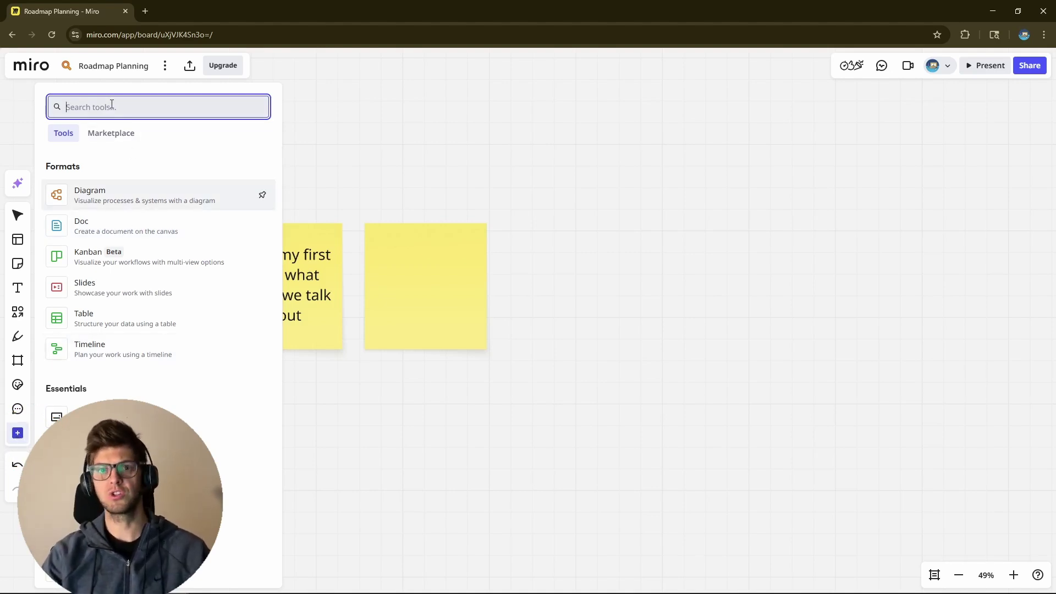
{"action": "type", "text": "m"}
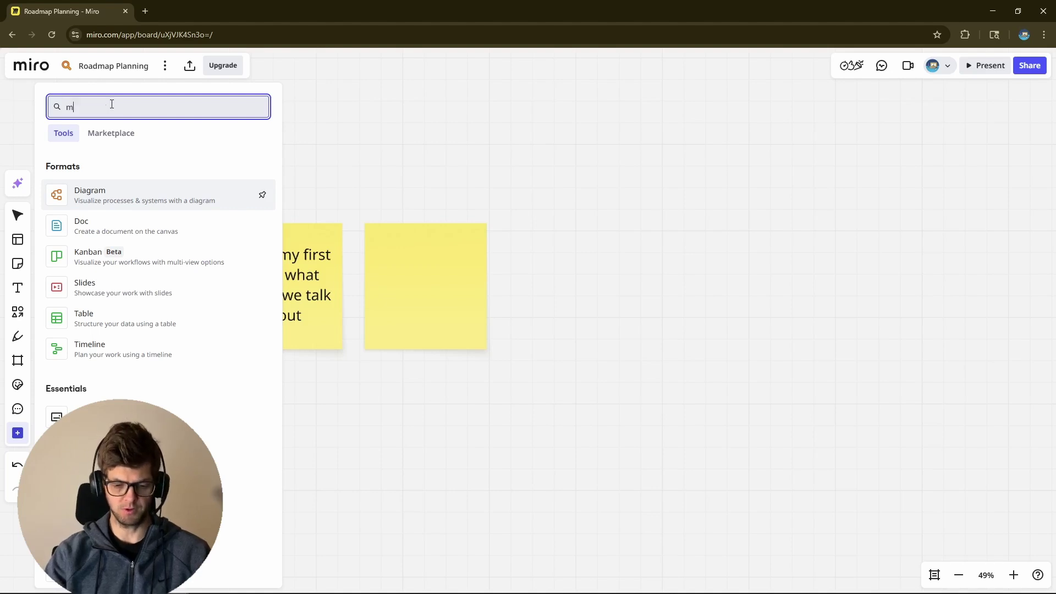
{"action": "type", "text": "indma"}
{"action": "left_click", "coordinate": [69, 158]}
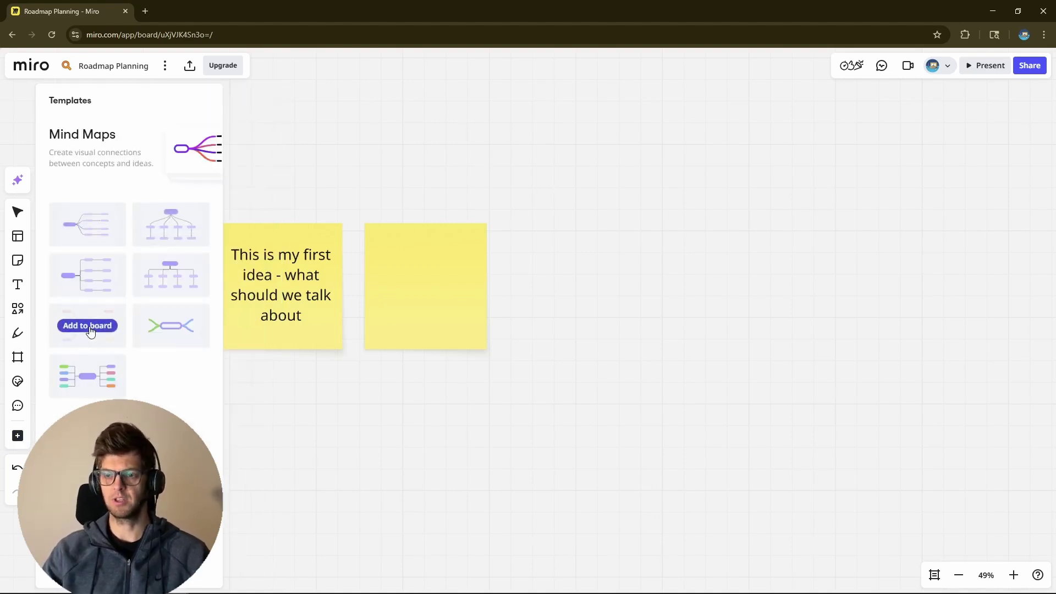
{"action": "left_click", "coordinate": [89, 329]}
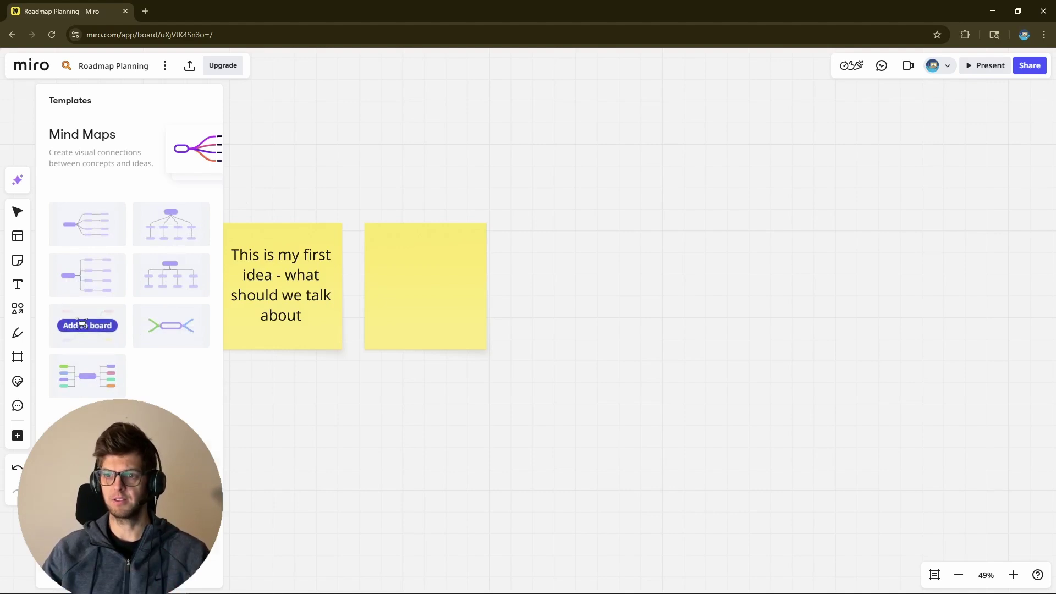
Step: Title the mind map's central node 'New Shoe Idea'
{"action": "scroll", "coordinate": [229, 167], "scroll_direction": "down", "scroll_amount": 2}
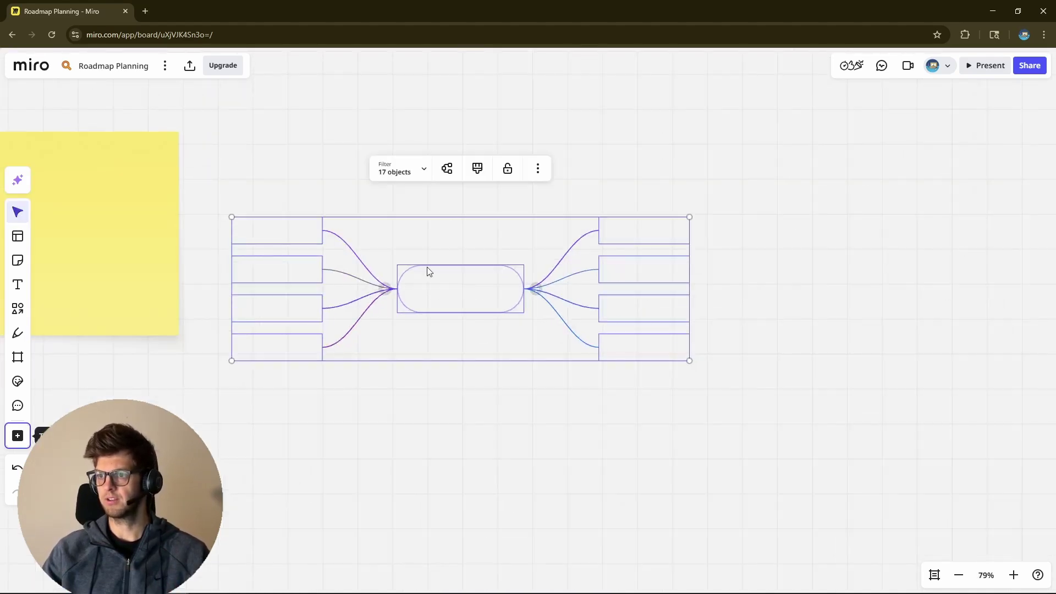
{"action": "scroll", "coordinate": [425, 270], "scroll_direction": "up", "scroll_amount": 3}
{"action": "double_click", "coordinate": [451, 303]}
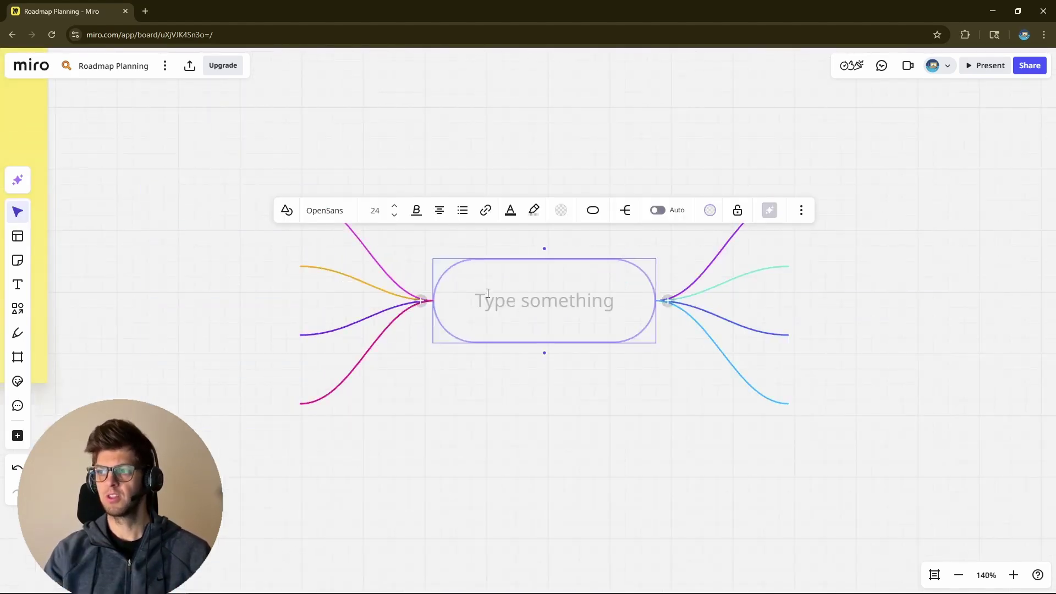
{"action": "type", "text": "New Shoe Idea"}
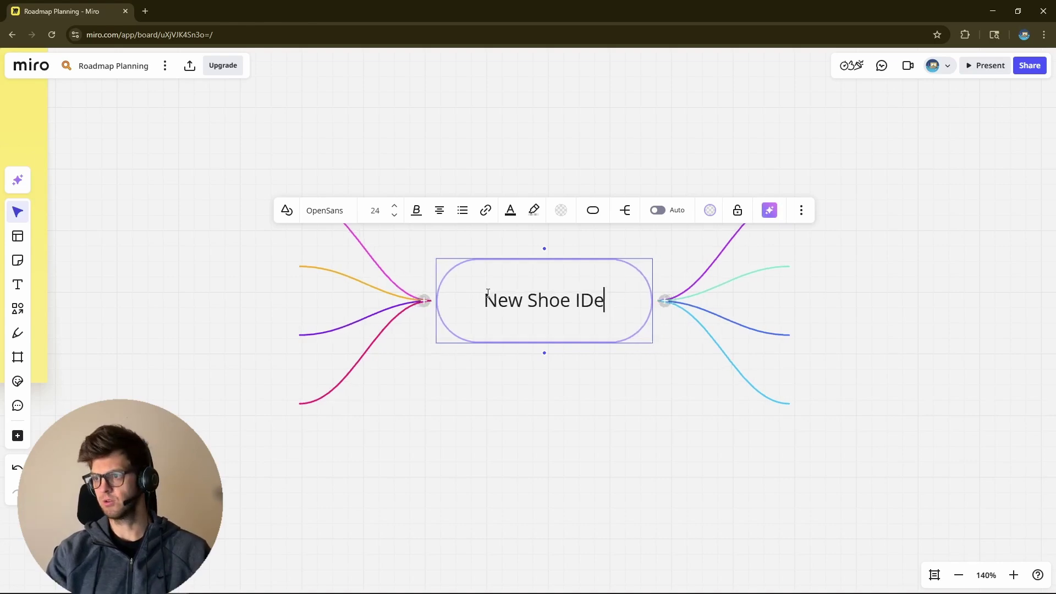
Step: Label the top two right-hand branches 'Laces' and 'Sole', leaving the third branch empty
{"action": "double_click", "coordinate": [849, 198]}
{"action": "type", "text": "Laces"}
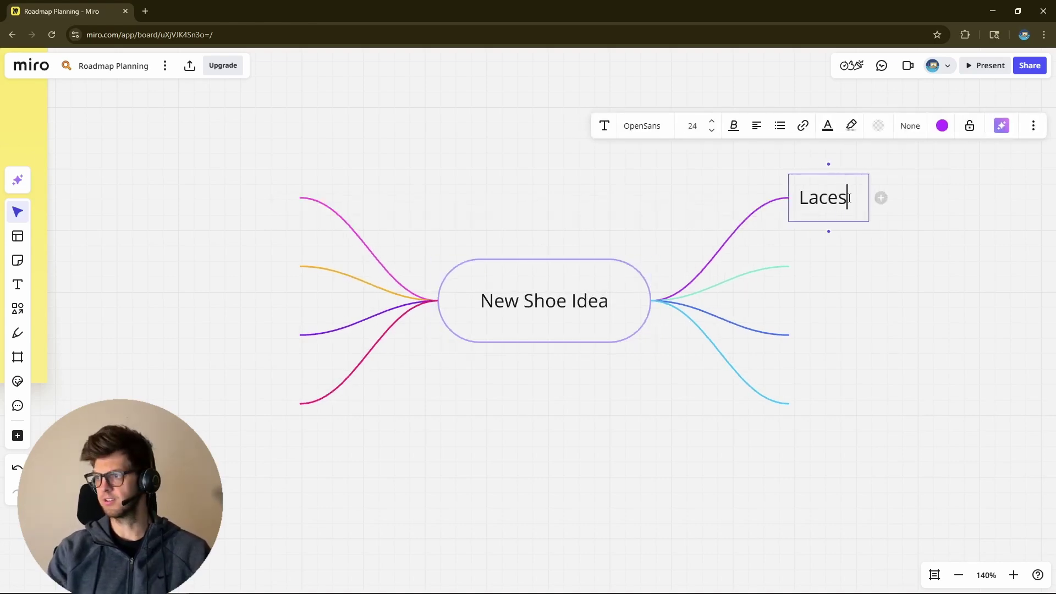
{"action": "double_click", "coordinate": [802, 271]}
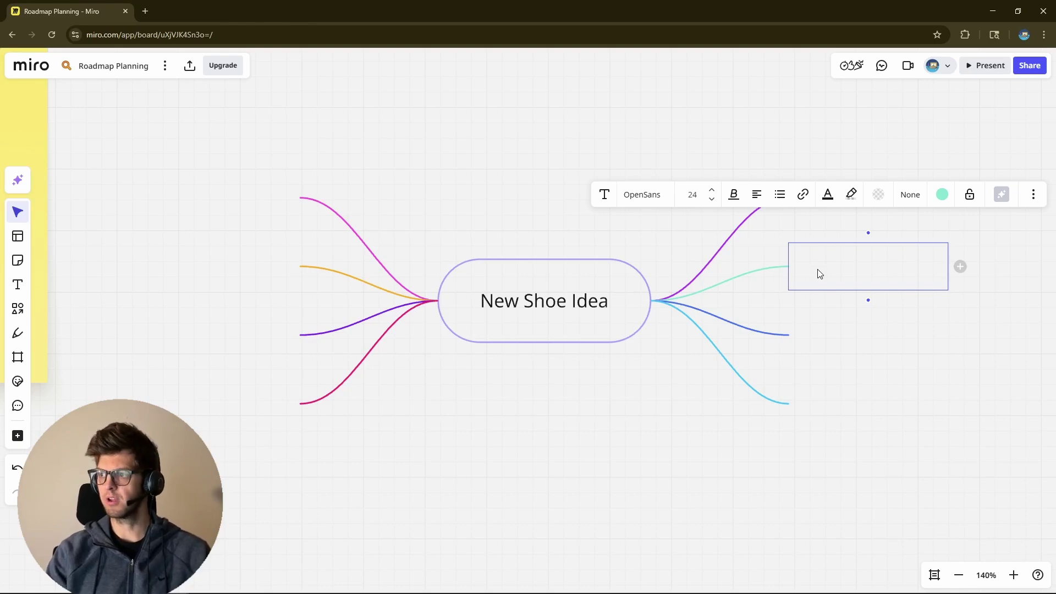
{"action": "type", "text": "Sole"}
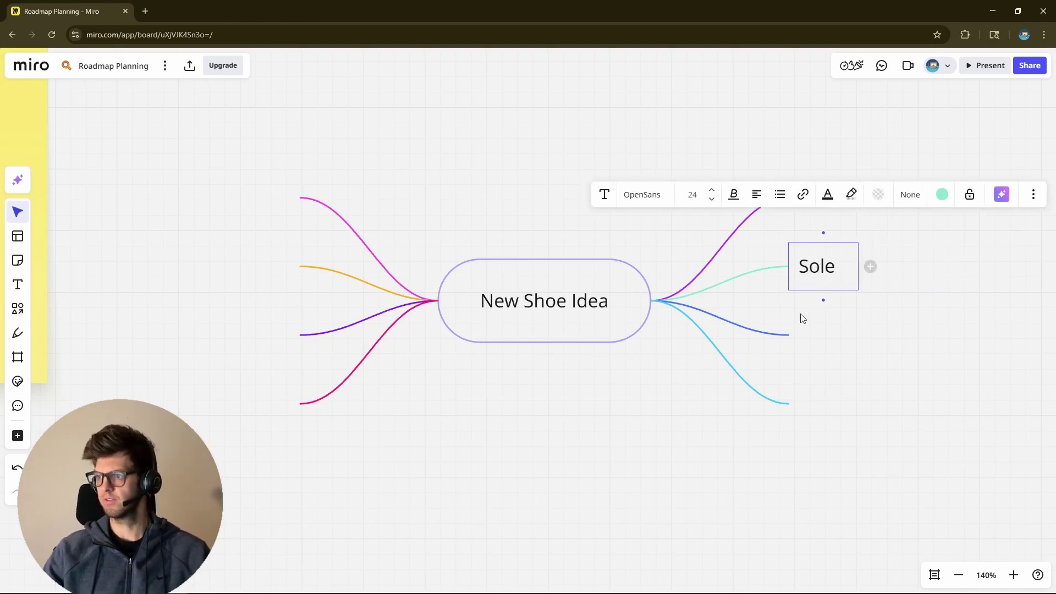
{"action": "left_click", "coordinate": [799, 340]}
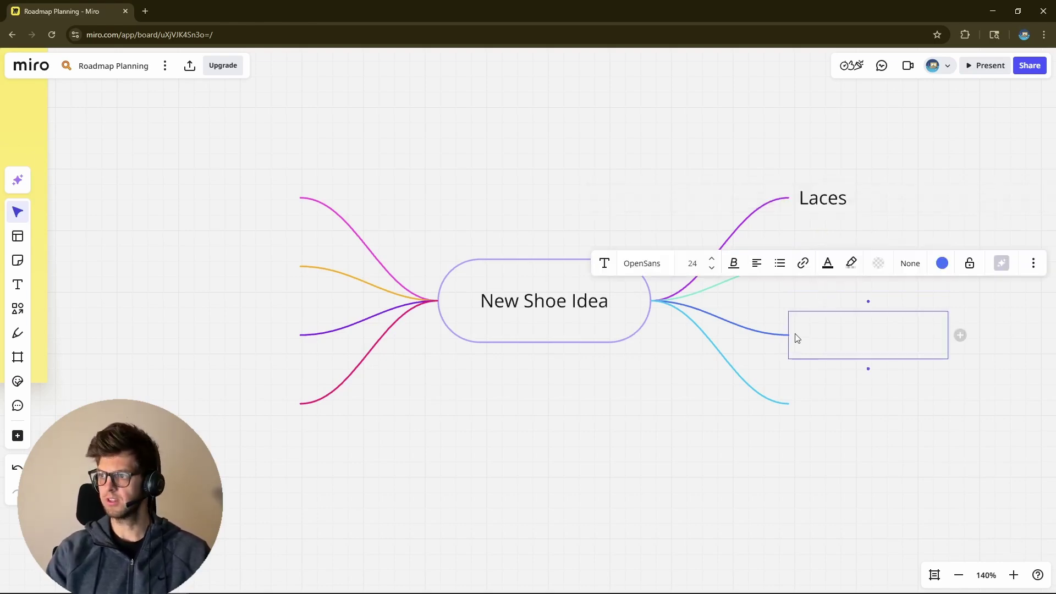
{"action": "scroll", "coordinate": [795, 338], "scroll_direction": "down", "scroll_amount": 2}
{"action": "left_click", "coordinate": [570, 199]}
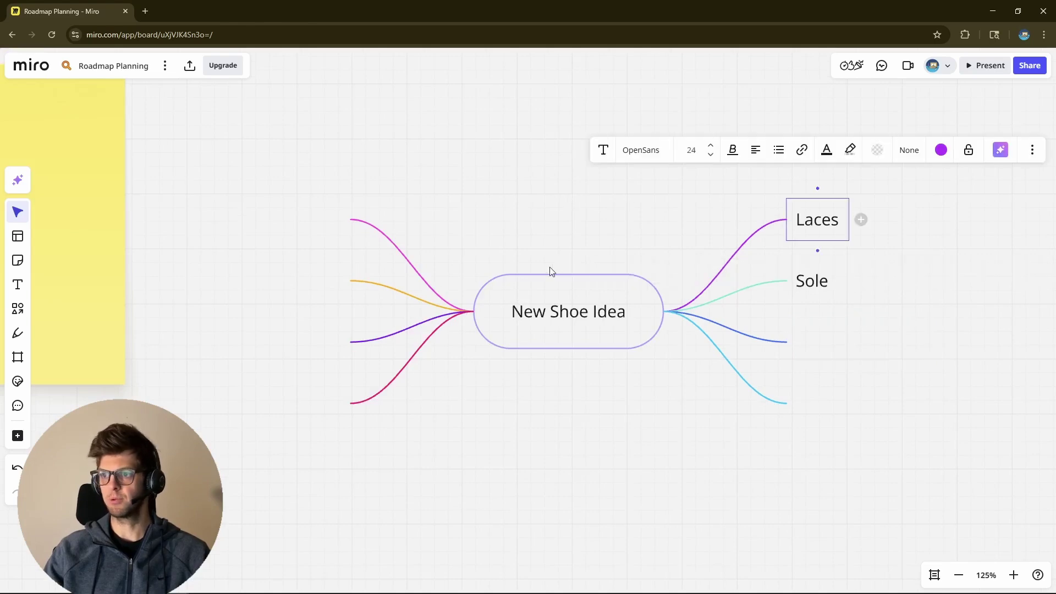
{"action": "scroll", "coordinate": [572, 231], "scroll_direction": "down", "scroll_amount": 4}
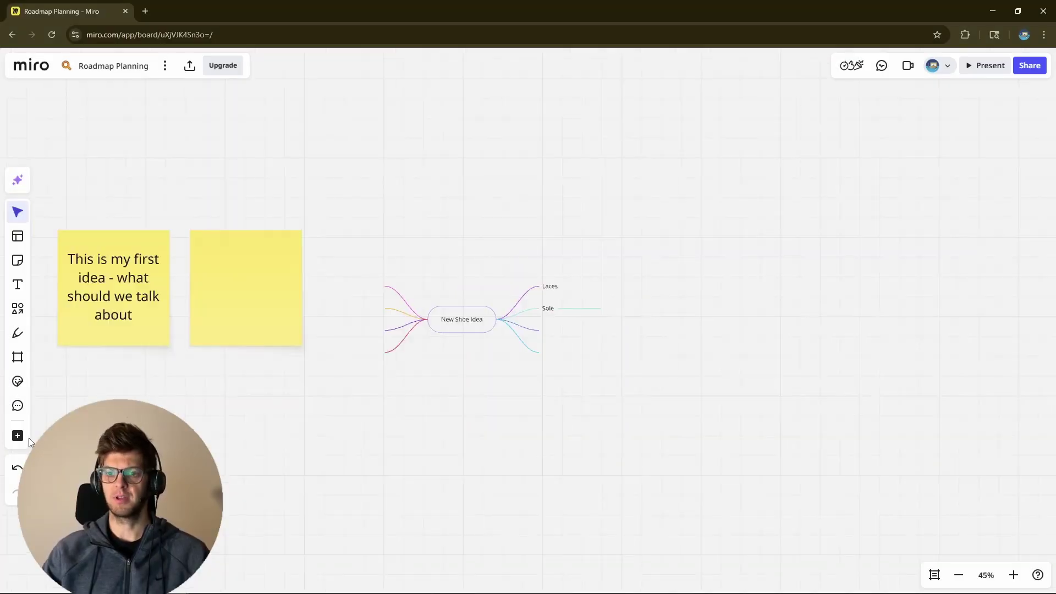
Step: Place a Timeline with three sample tasks from the board formats list beside the mind map
{"action": "left_click", "coordinate": [18, 435]}
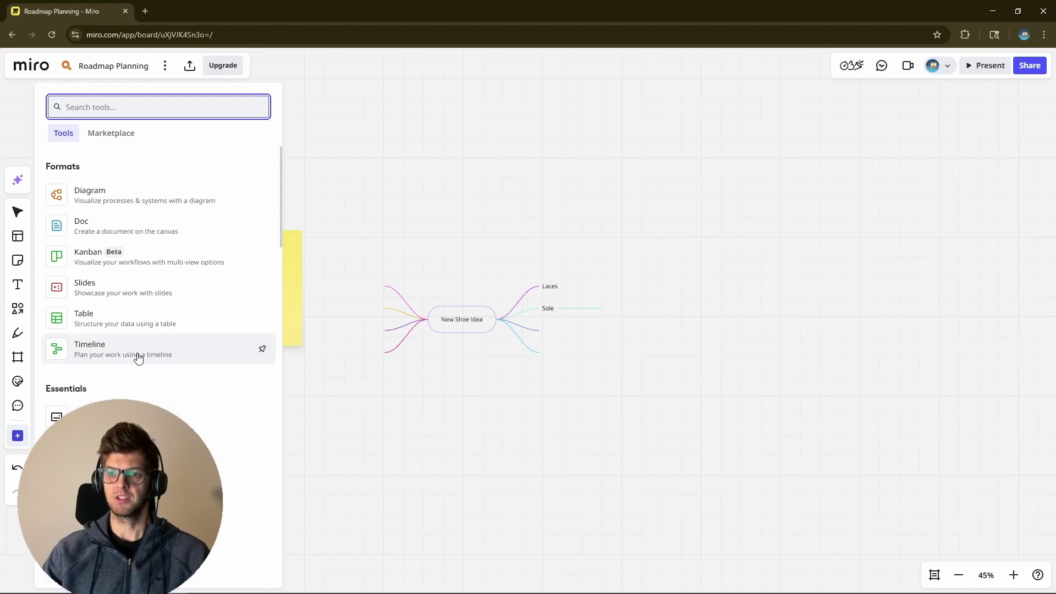
{"action": "left_click", "coordinate": [99, 355]}
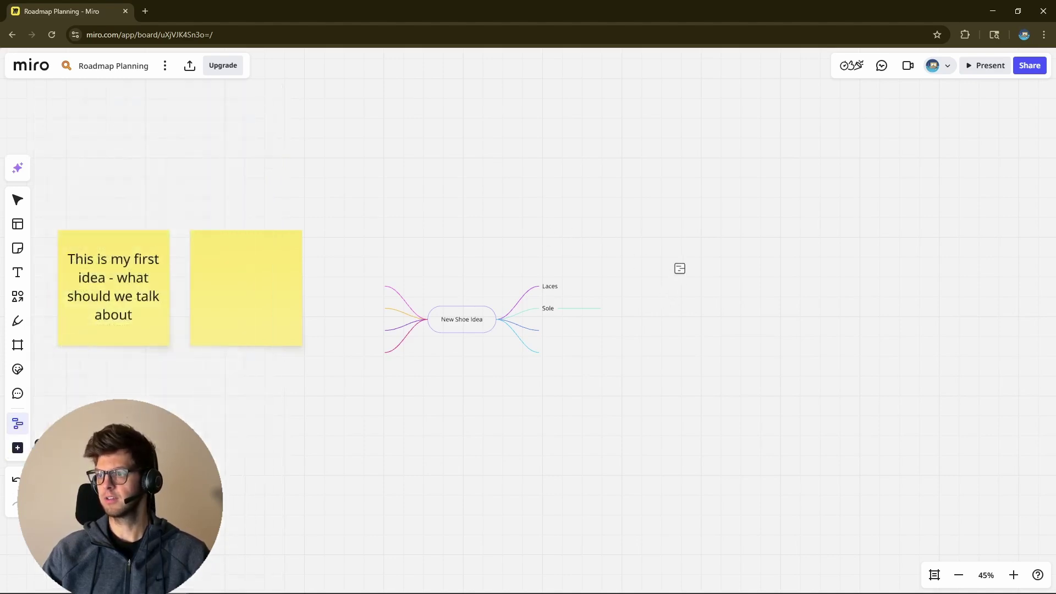
{"action": "left_click", "coordinate": [683, 228]}
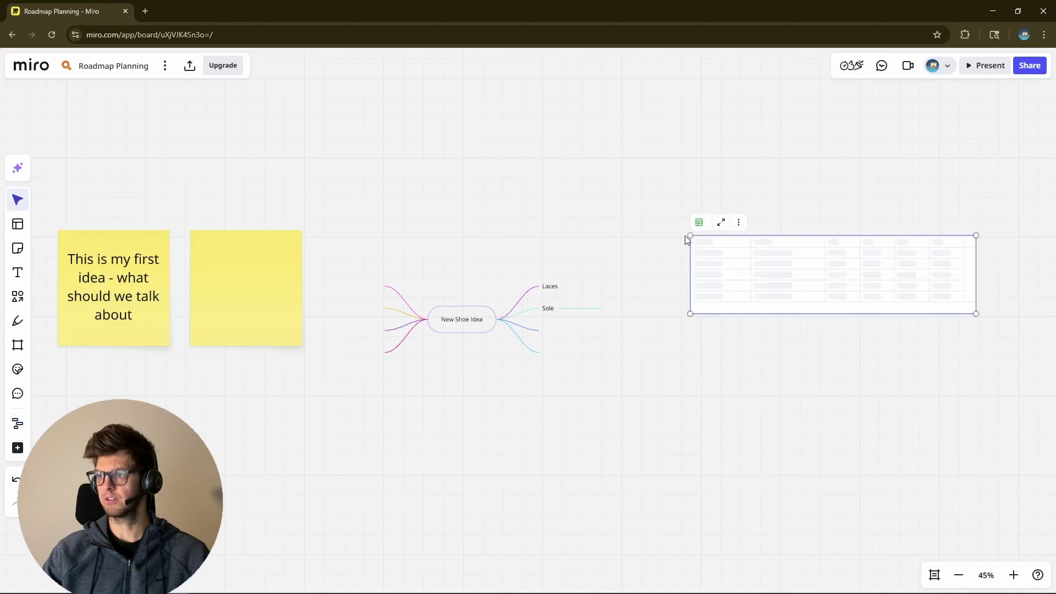
{"action": "left_click_drag", "start_coordinate": [594, 229], "coordinate": [367, 237]}
{"action": "scroll", "coordinate": [368, 238], "scroll_direction": "right", "scroll_amount": 5}
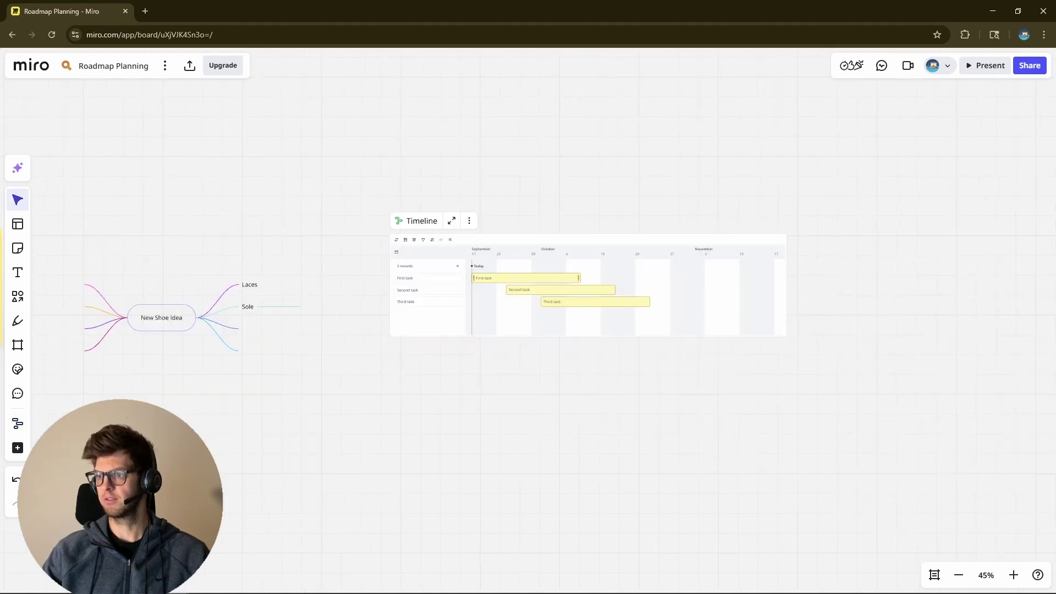
{"action": "scroll", "coordinate": [435, 233], "scroll_direction": "up", "scroll_amount": 5}
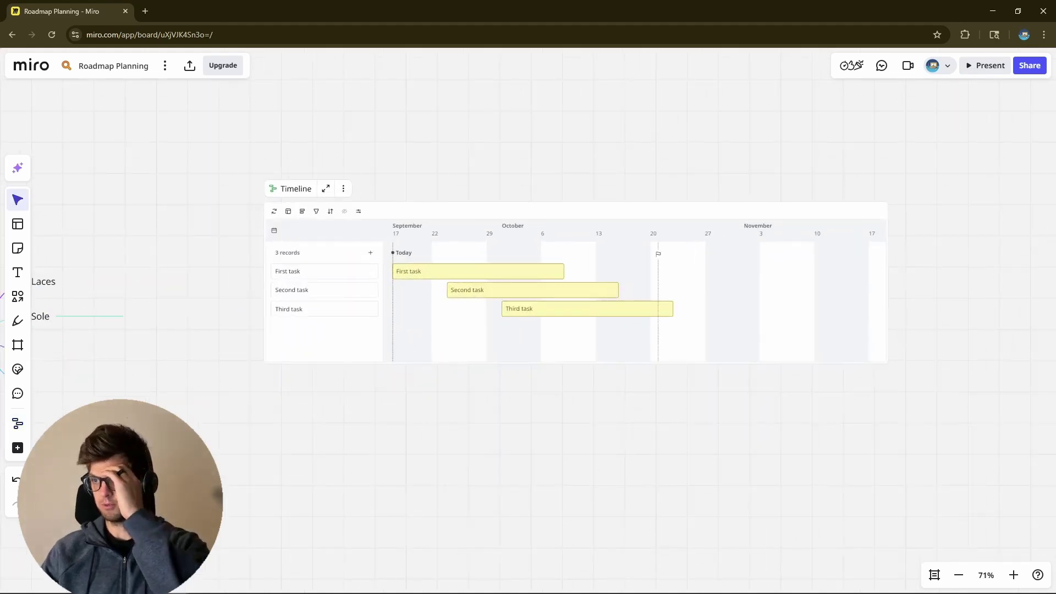
{"action": "scroll", "coordinate": [660, 256], "scroll_direction": "up", "scroll_amount": 1}
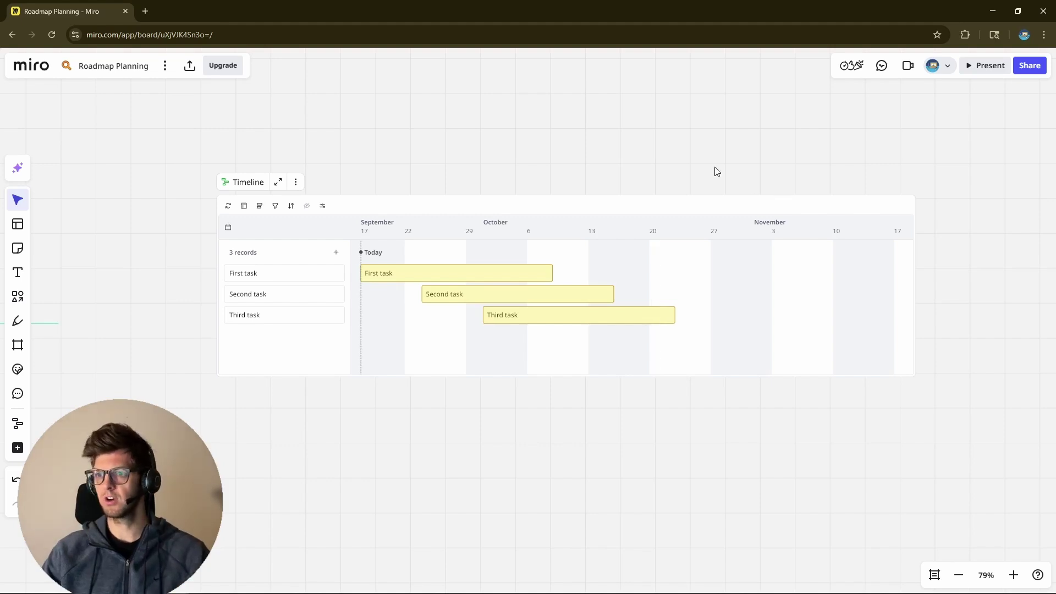
{"action": "scroll", "coordinate": [237, 124], "scroll_direction": "down", "scroll_amount": 1}
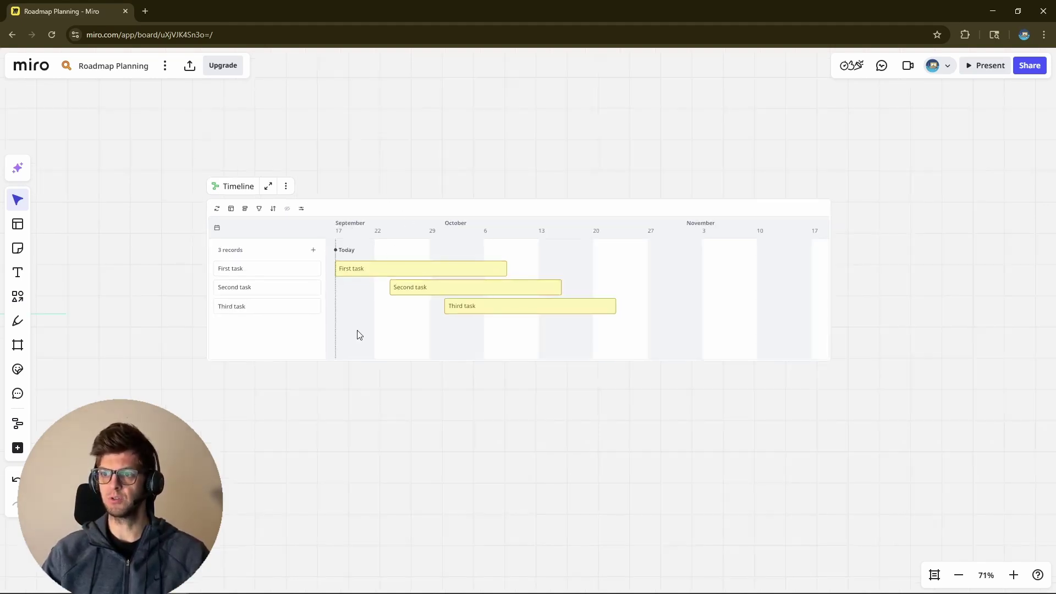
Step: Open the Roadmap Planning board with its grouped design-phase timeline
{"action": "right_click", "coordinate": [374, 211]}
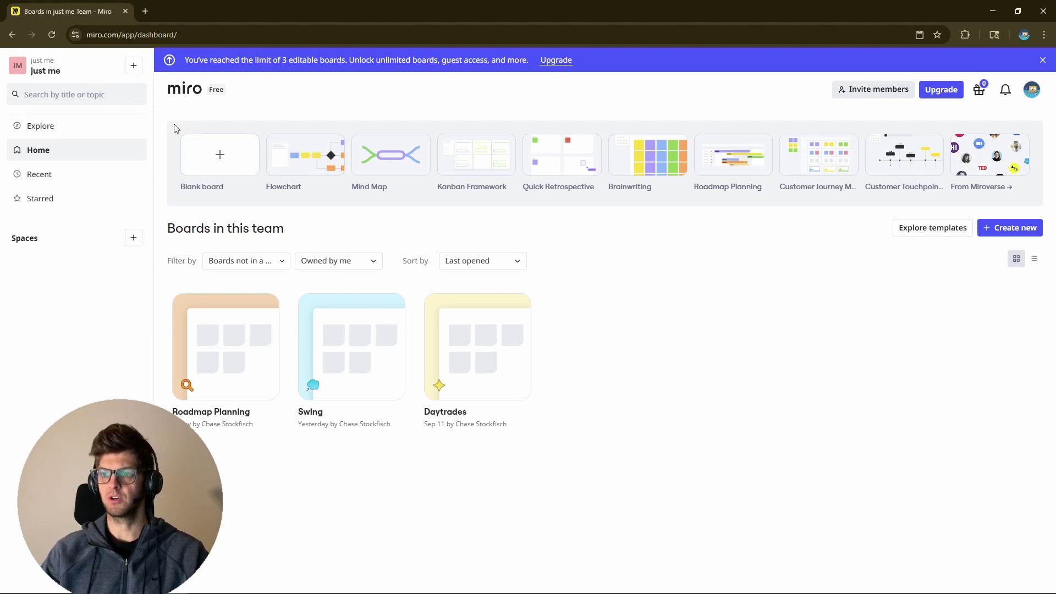
{"action": "left_click", "coordinate": [226, 395]}
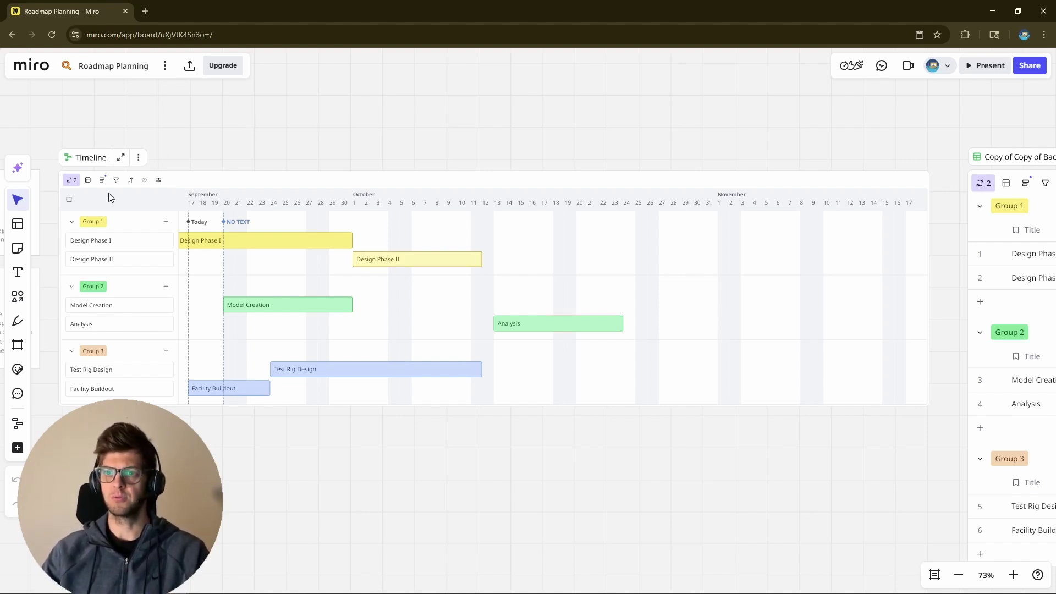
Step: Pan right to the 'Copy of Copy of Backlog view' table and select it
{"action": "scroll", "coordinate": [330, 135], "scroll_direction": "up", "scroll_amount": 2}
{"action": "scroll", "coordinate": [330, 134], "scroll_direction": "left", "scroll_amount": 2}
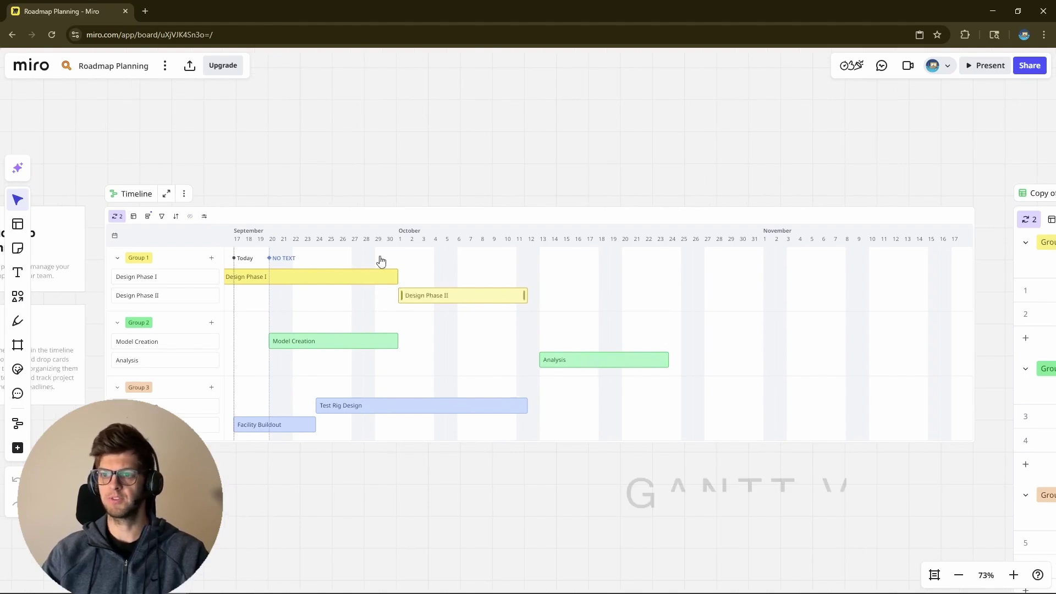
{"action": "scroll", "coordinate": [554, 164], "scroll_direction": "right", "scroll_amount": 2}
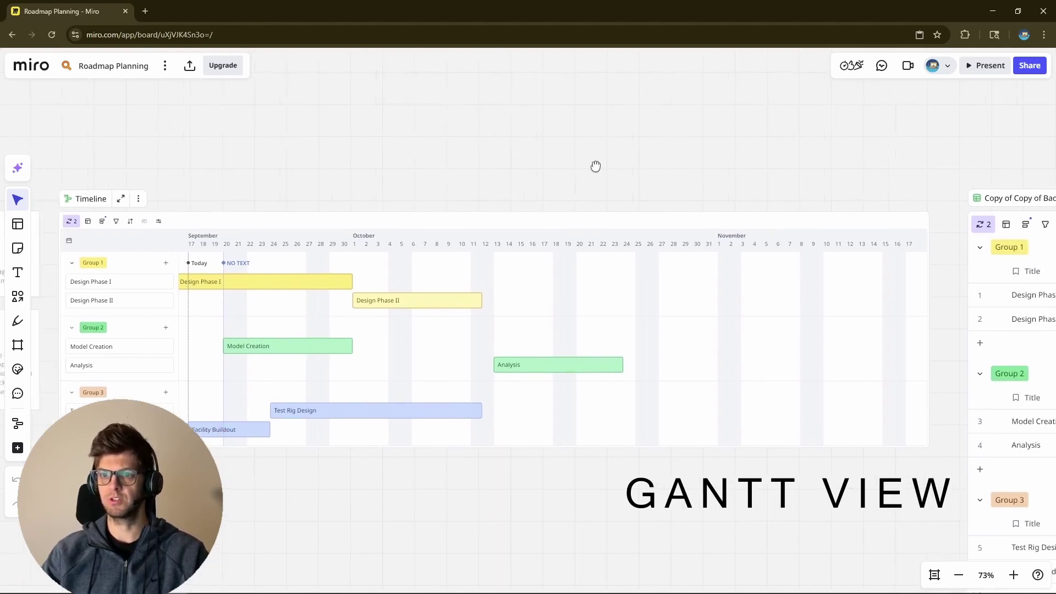
{"action": "left_click_drag", "start_coordinate": [624, 165], "coordinate": [35, 151]}
{"action": "scroll", "coordinate": [348, 120], "scroll_direction": "right", "scroll_amount": 2}
{"action": "scroll", "coordinate": [347, 120], "scroll_direction": "right", "scroll_amount": 3}
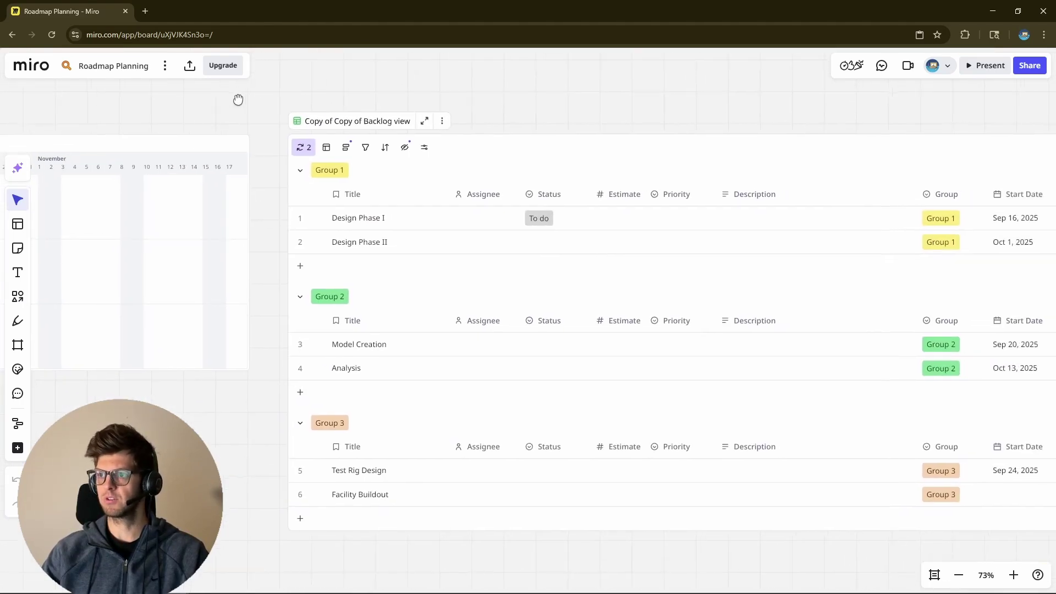
{"action": "scroll", "coordinate": [259, 326], "scroll_direction": "down", "scroll_amount": 2}
{"action": "mouse_move", "coordinate": [866, 267]}
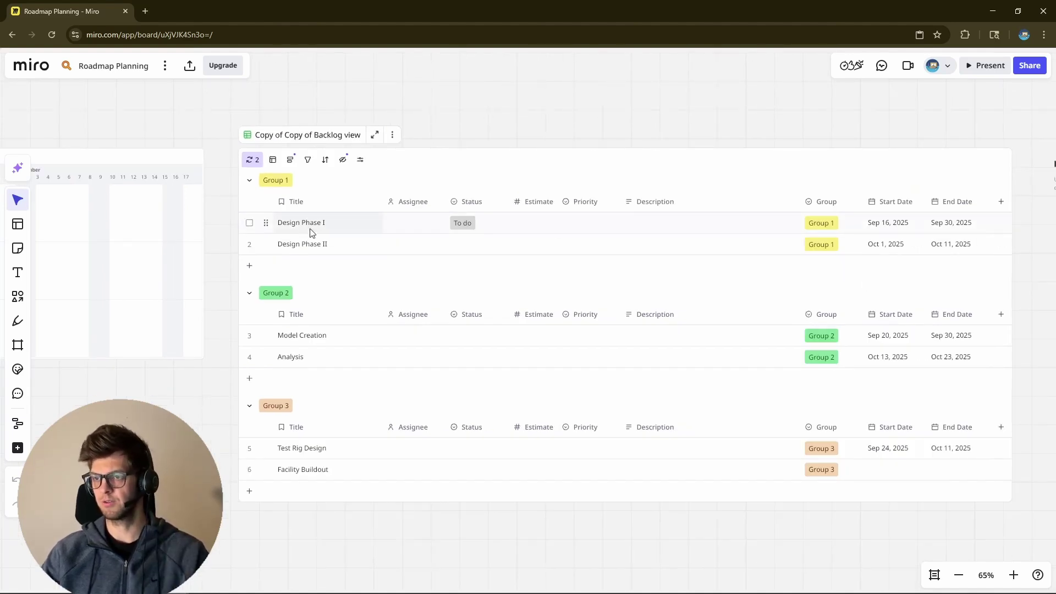
{"action": "left_click", "coordinate": [832, 226]}
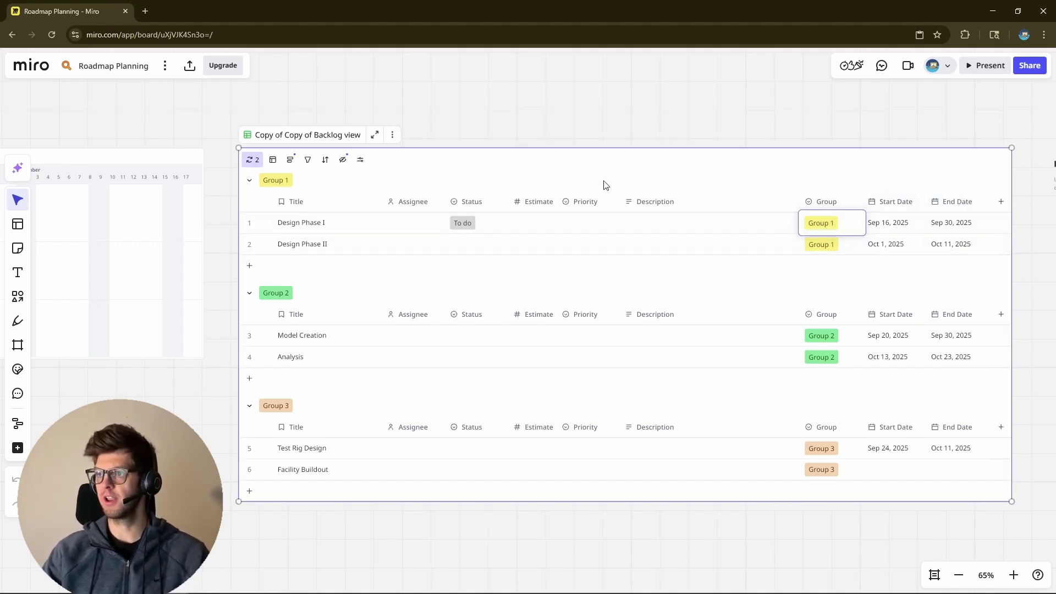
Step: Set Design Phase I's priority to High and Design Phase II's to Low
{"action": "left_click", "coordinate": [581, 230]}
{"action": "left_click", "coordinate": [583, 228]}
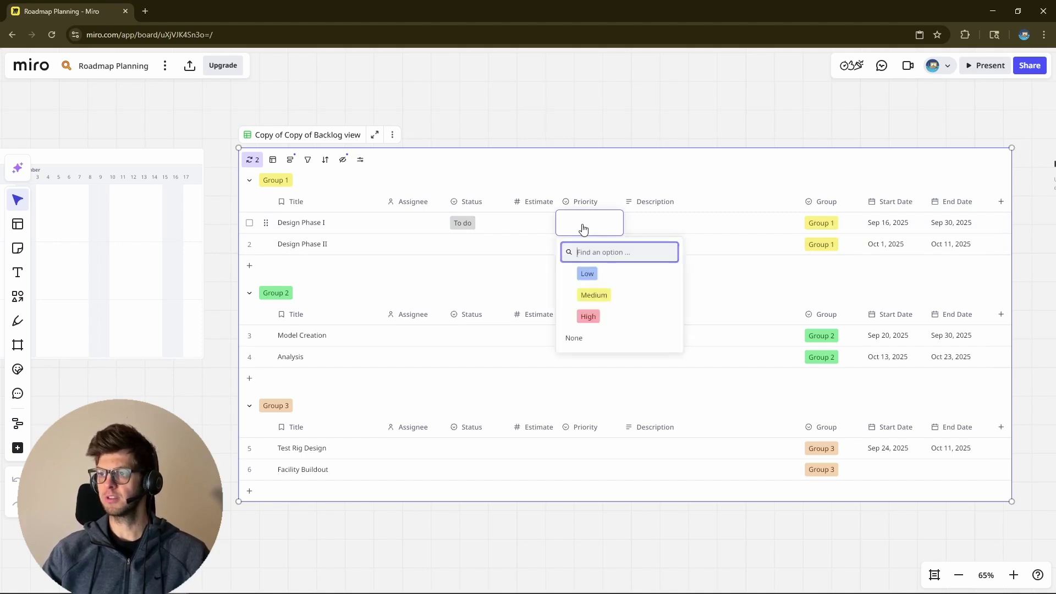
{"action": "left_click", "coordinate": [588, 316]}
{"action": "left_click", "coordinate": [580, 246]}
{"action": "left_click", "coordinate": [580, 246]}
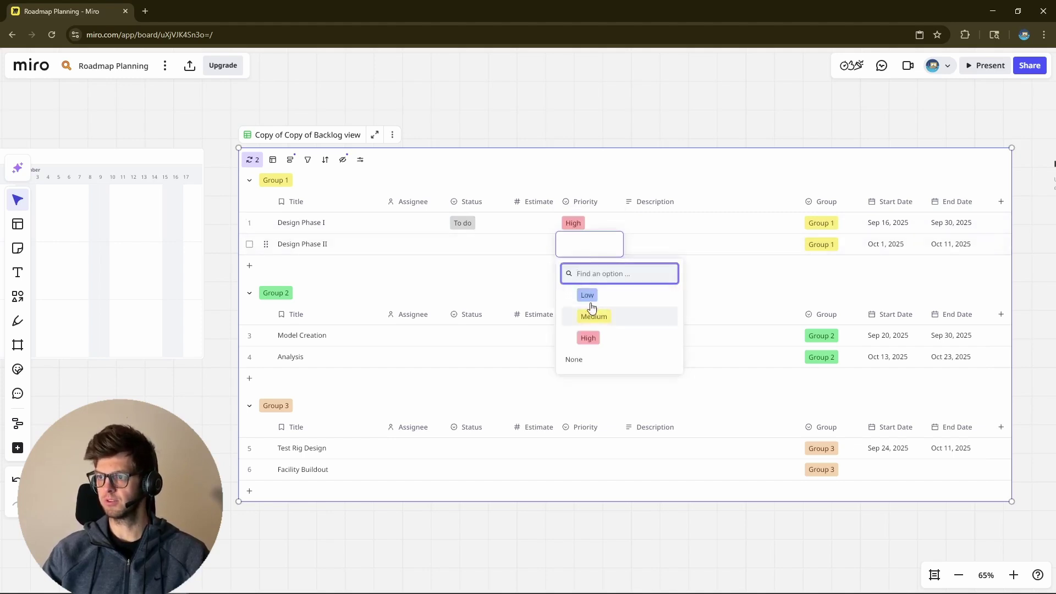
{"action": "left_click", "coordinate": [588, 296]}
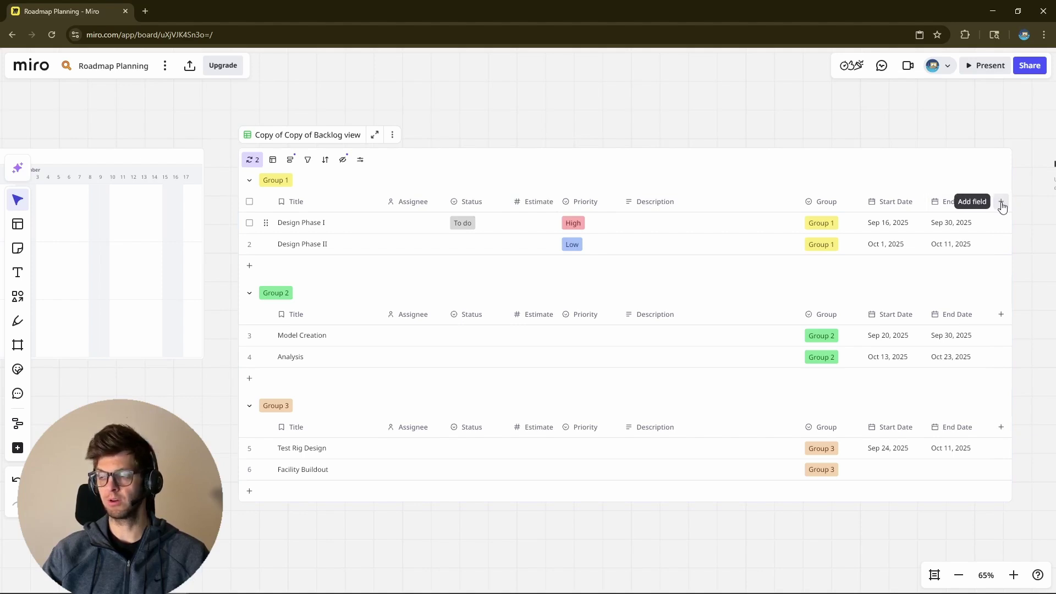
Step: Open and cancel the Estimate field settings, then add an empty record under Group 1
{"action": "left_click", "coordinate": [534, 201]}
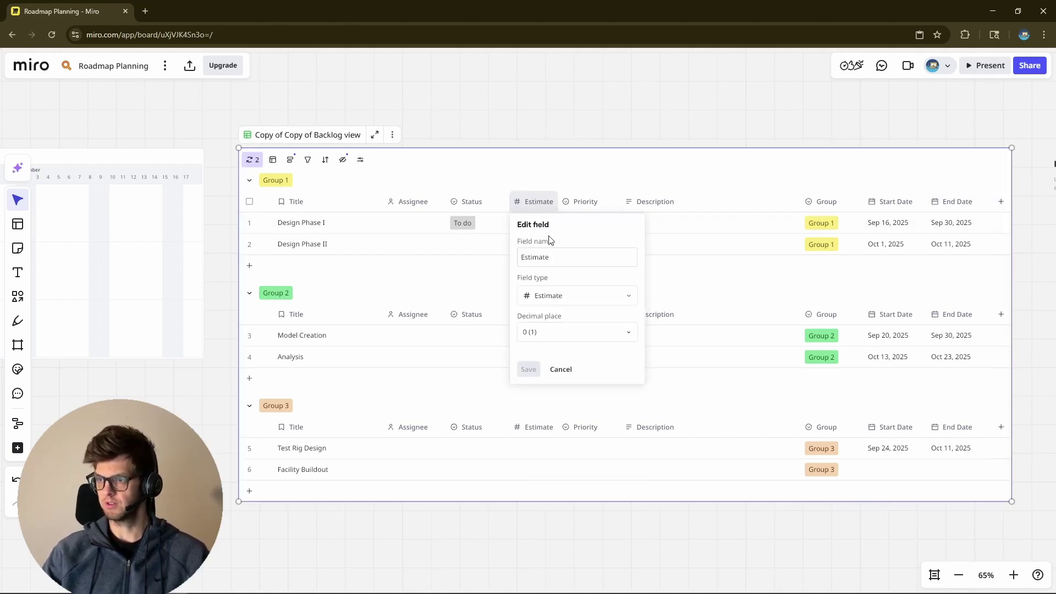
{"action": "left_click", "coordinate": [572, 158]}
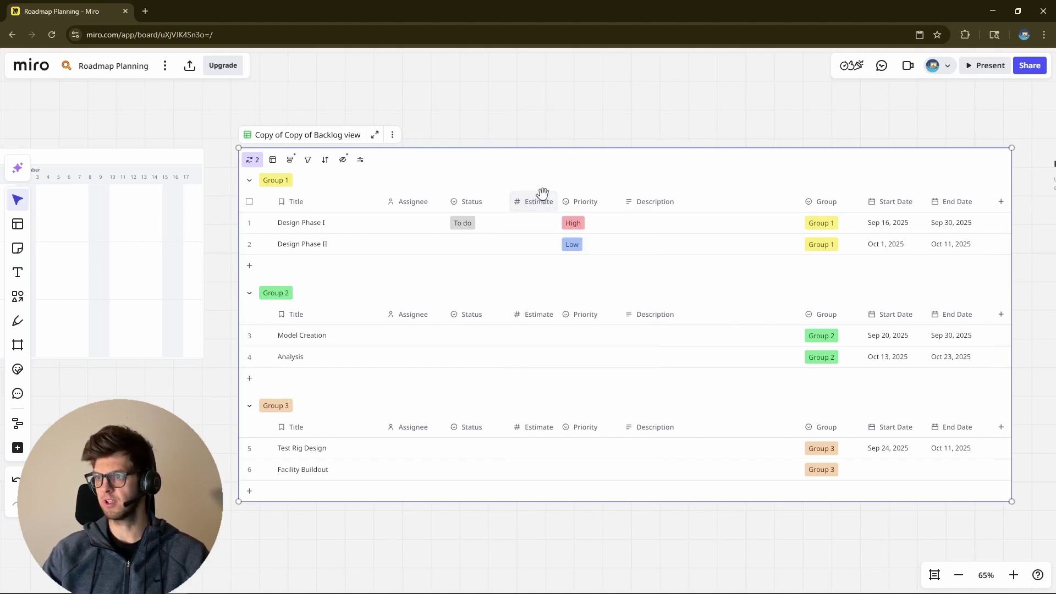
{"action": "left_click", "coordinate": [396, 229]}
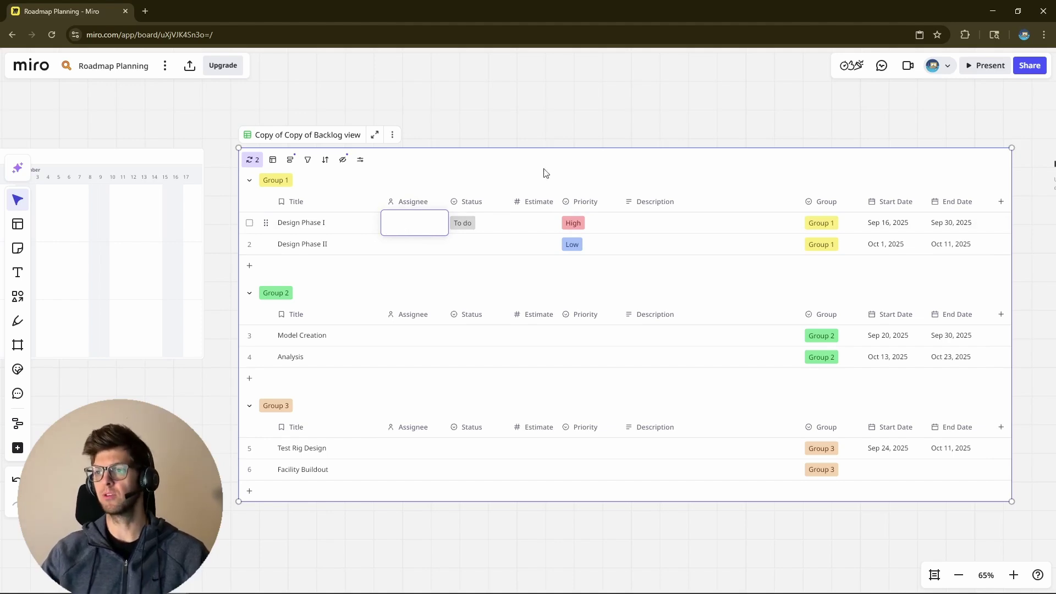
{"action": "left_click", "coordinate": [677, 220]}
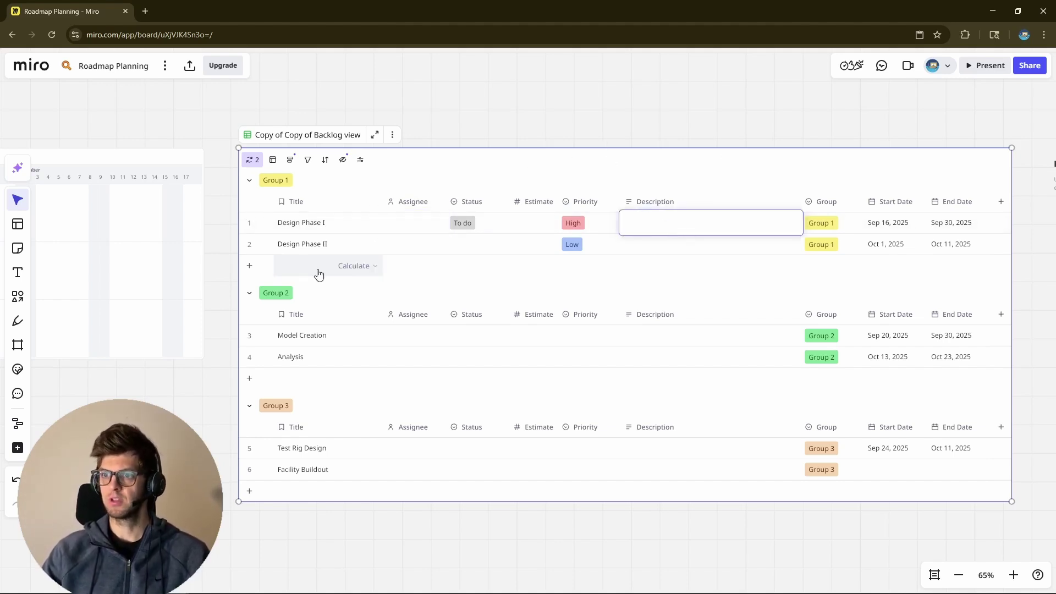
{"action": "left_click", "coordinate": [249, 266]}
Step: Name the new record 'Design Phase' and schedule it Oct 14 to Oct 31, 2025
{"action": "left_click", "coordinate": [286, 267]}
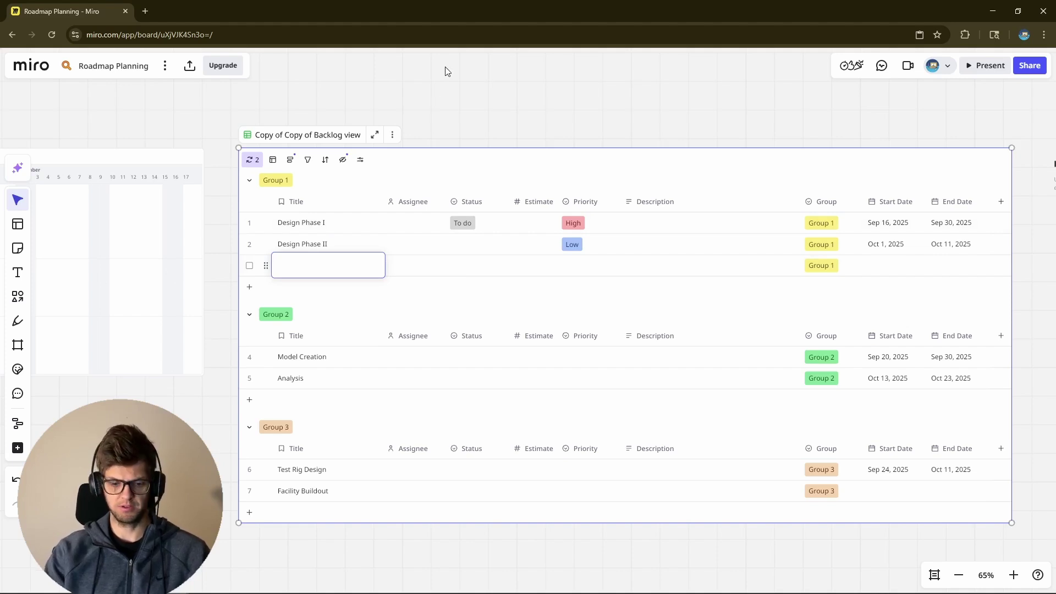
{"action": "type", "text": "Design Phase II"}
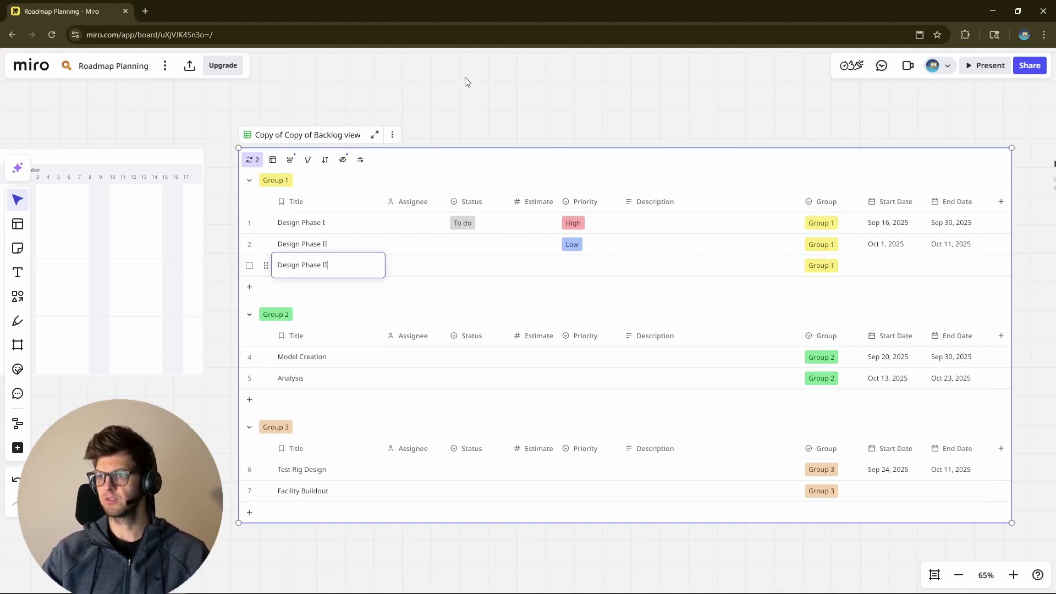
{"action": "left_click", "coordinate": [896, 265]}
{"action": "left_click", "coordinate": [983, 293]}
{"action": "left_click", "coordinate": [896, 373]}
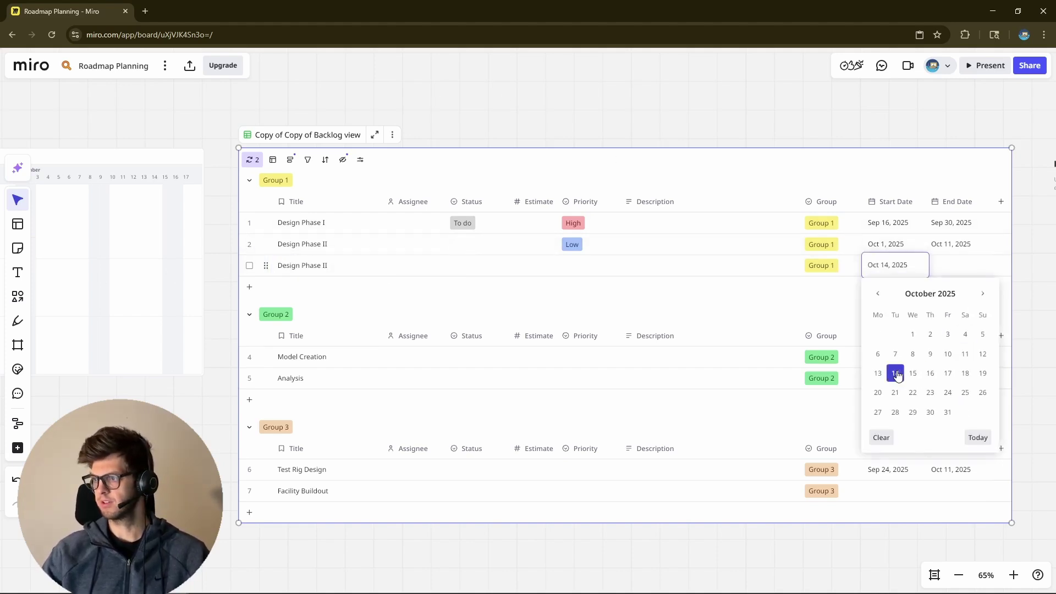
{"action": "left_click", "coordinate": [962, 269]}
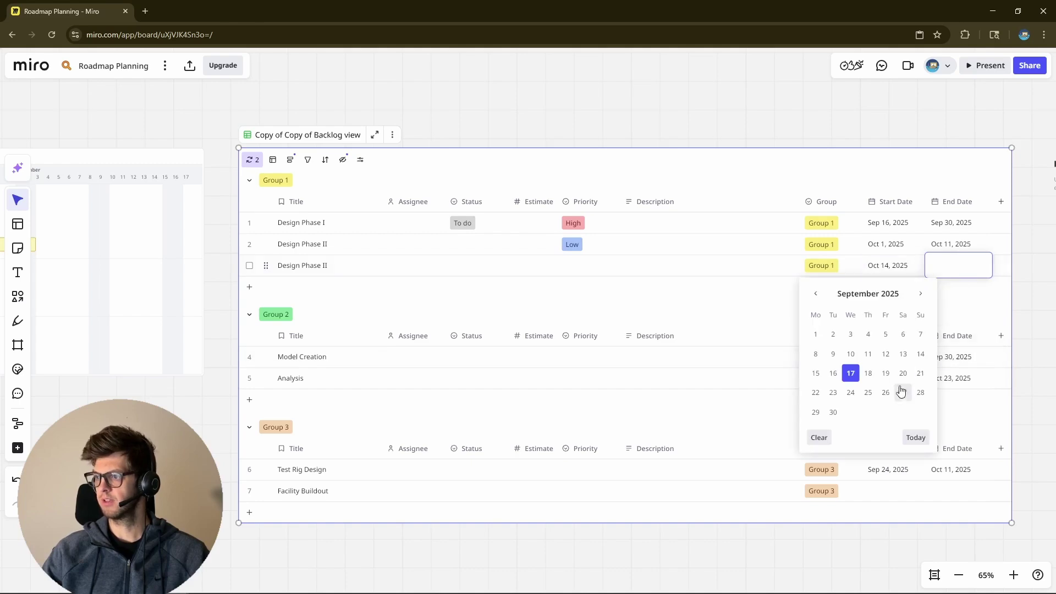
{"action": "left_click", "coordinate": [832, 414]}
{"action": "left_click", "coordinate": [853, 296]}
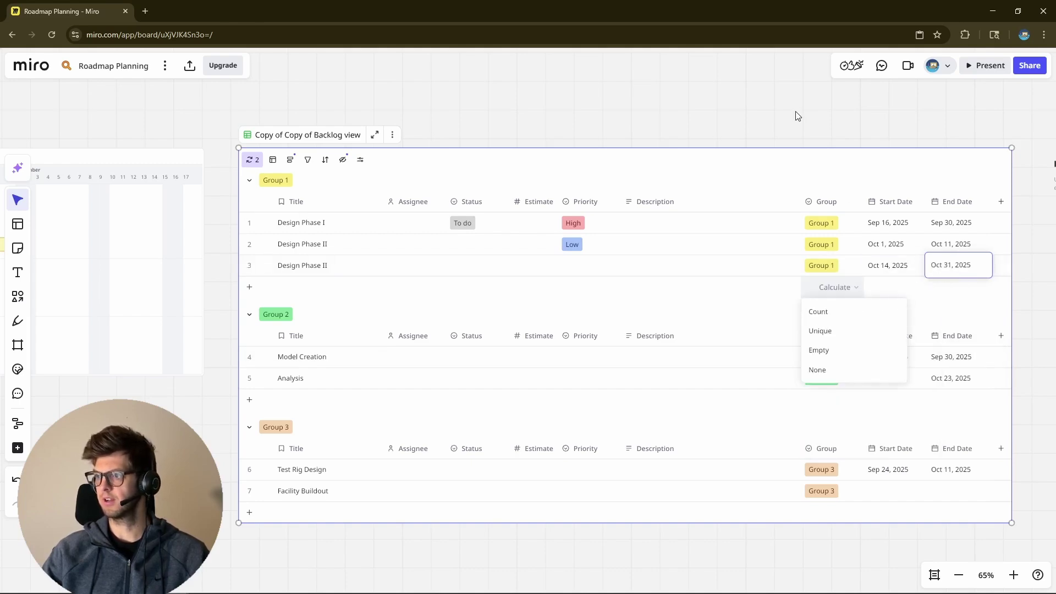
Step: Append 'I' to the third Group 1 task's name to make 'Design Phase III'
{"action": "scroll", "coordinate": [693, 174], "scroll_direction": "down", "scroll_amount": 3}
{"action": "scroll", "coordinate": [588, 231], "scroll_direction": "up", "scroll_amount": 4}
{"action": "scroll", "coordinate": [168, 248], "scroll_direction": "down", "scroll_amount": 3}
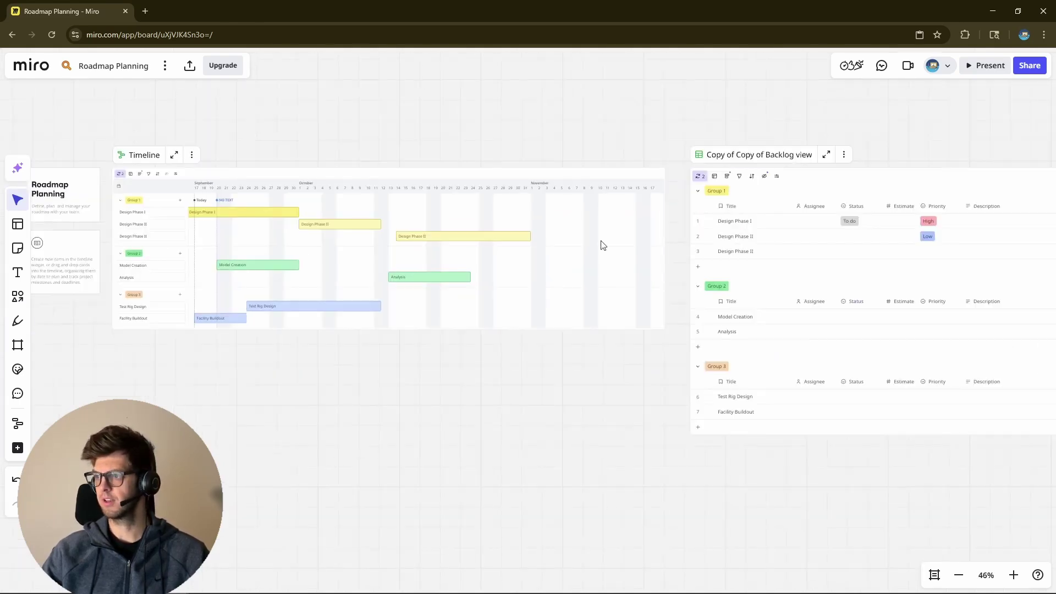
{"action": "scroll", "coordinate": [819, 238], "scroll_direction": "up", "scroll_amount": 4}
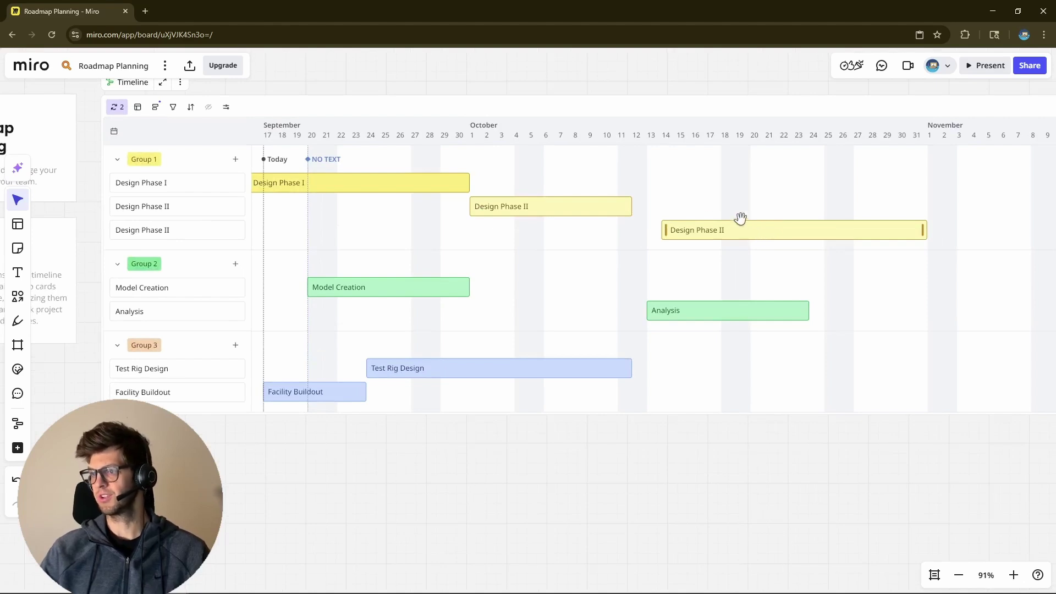
{"action": "left_click", "coordinate": [172, 231]}
{"action": "type", "text": "I"}
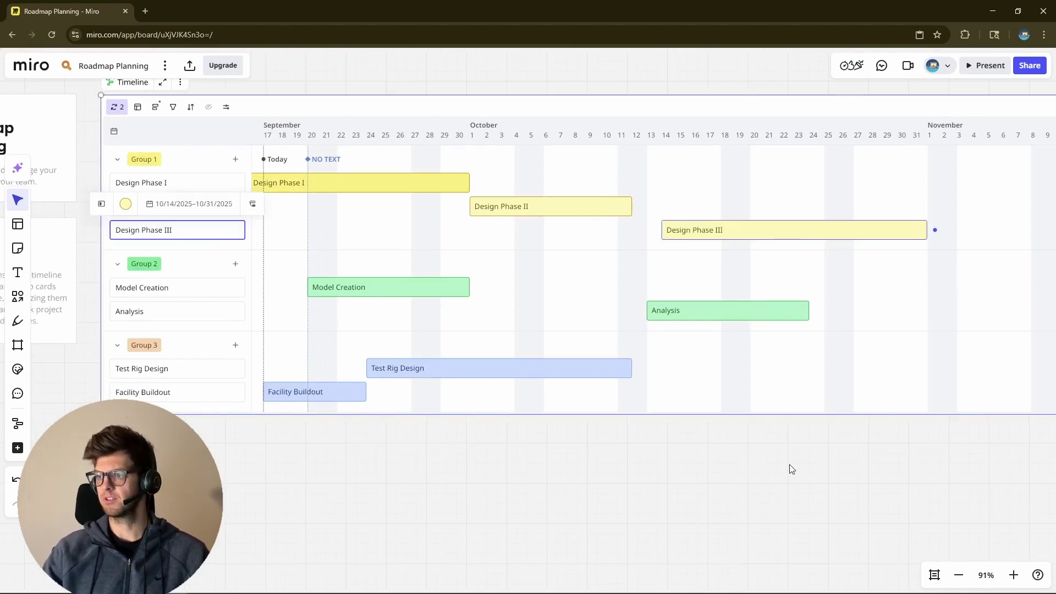
{"action": "left_click", "coordinate": [790, 467]}
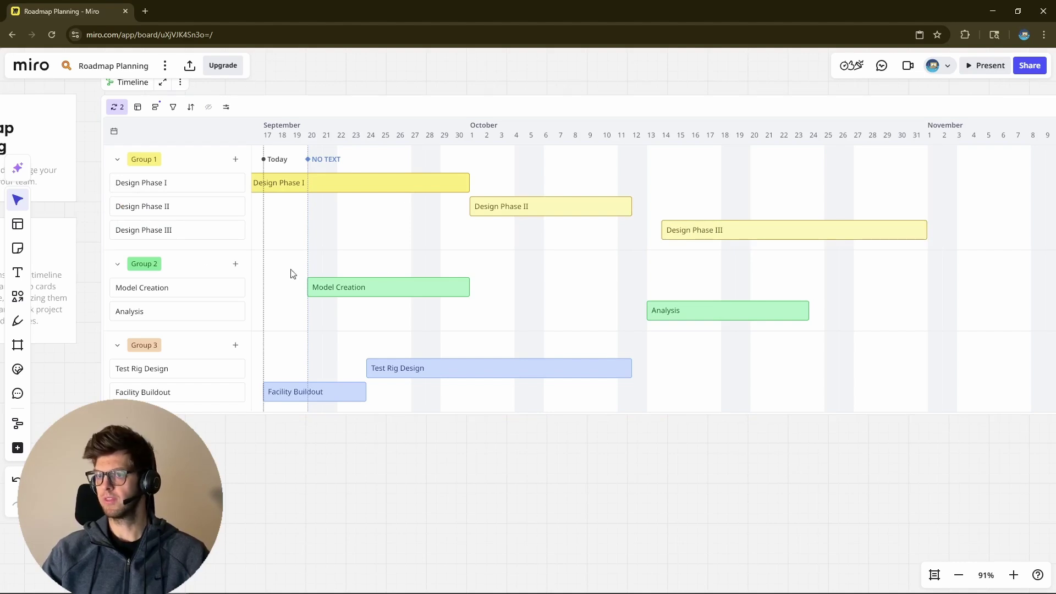
Step: Drag the Design Phase III bar to start Oct 13, then pull its end edge earlier
{"action": "scroll", "coordinate": [444, 370], "scroll_direction": "up", "scroll_amount": 1}
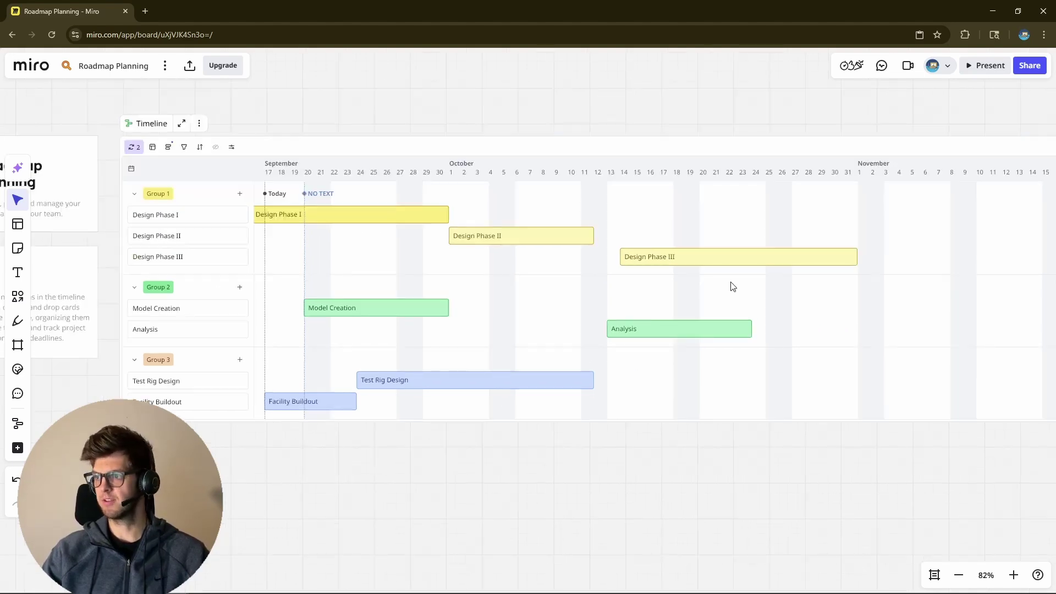
{"action": "scroll", "coordinate": [633, 280], "scroll_direction": "right", "scroll_amount": 2}
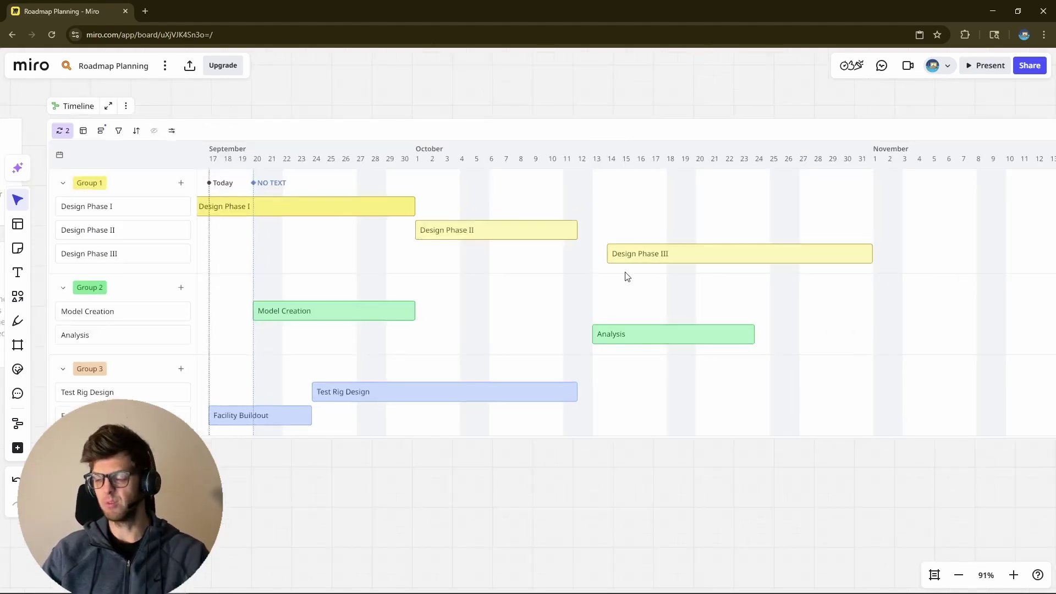
{"action": "left_click_drag", "start_coordinate": [693, 259], "coordinate": [681, 261]}
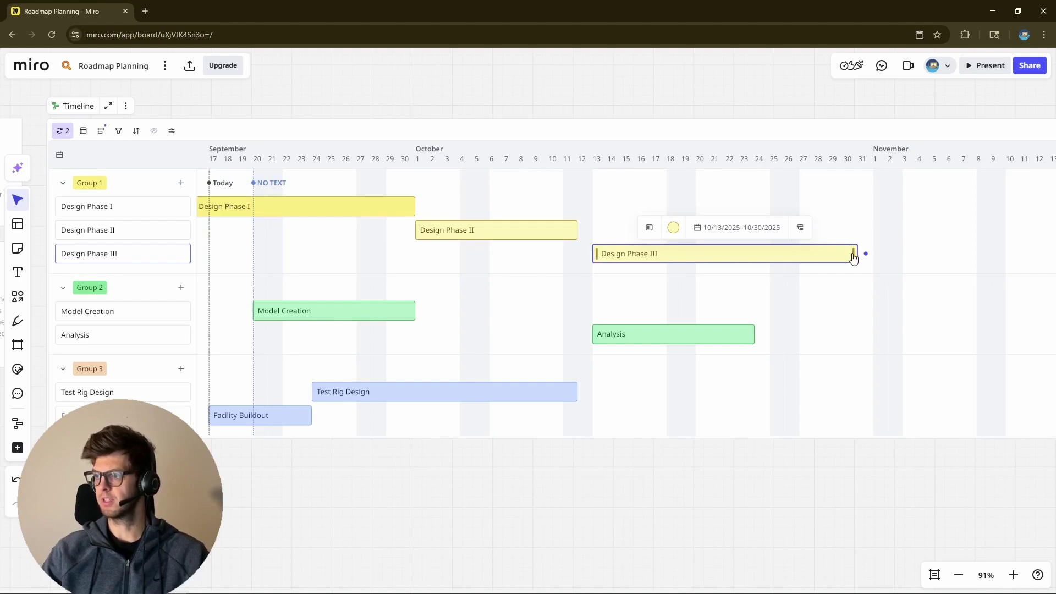
{"action": "left_click_drag", "start_coordinate": [855, 253], "coordinate": [805, 256]}
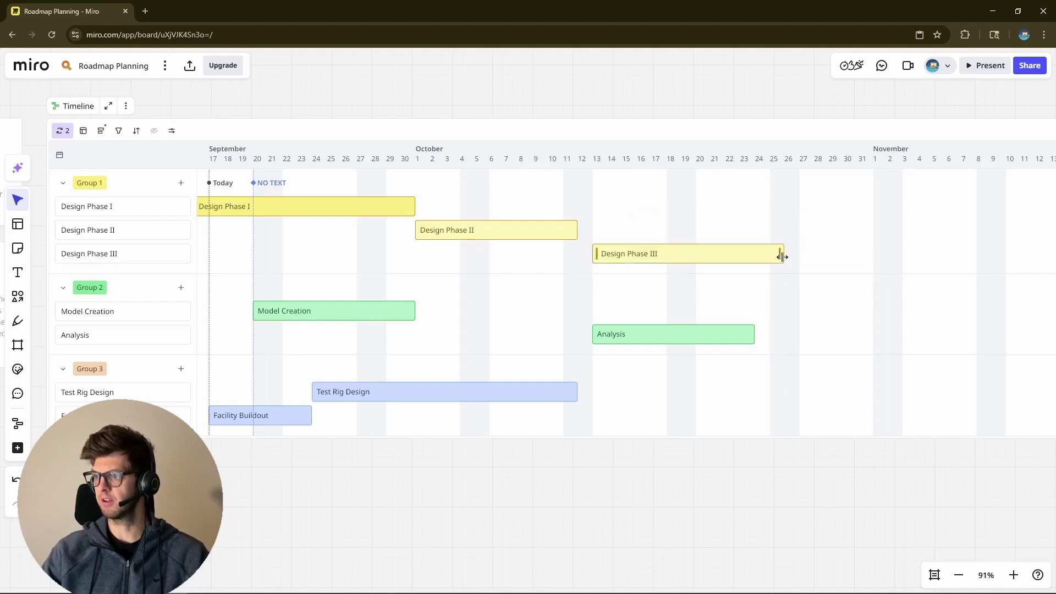
{"action": "scroll", "coordinate": [322, 337], "scroll_direction": "down", "scroll_amount": 5}
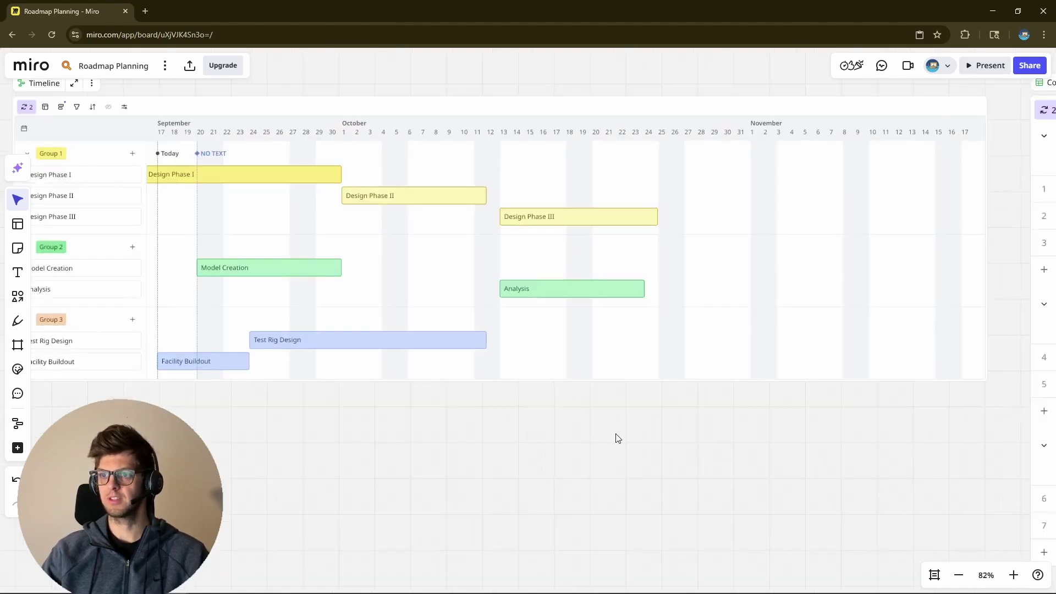
{"action": "scroll", "coordinate": [542, 463], "scroll_direction": "down", "scroll_amount": 1}
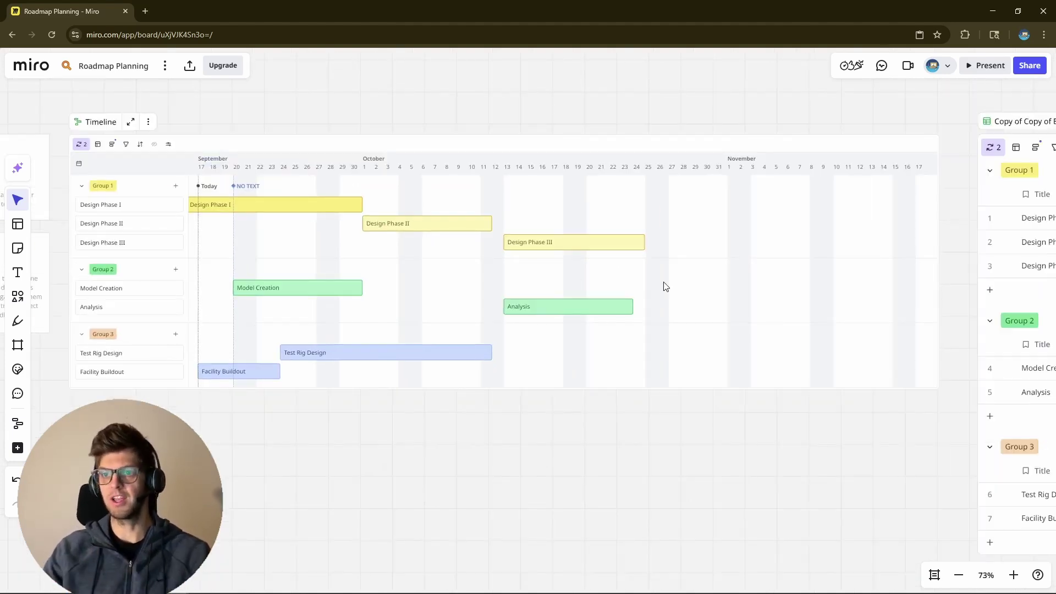
{"action": "scroll", "coordinate": [305, 165], "scroll_direction": "left", "scroll_amount": 2}
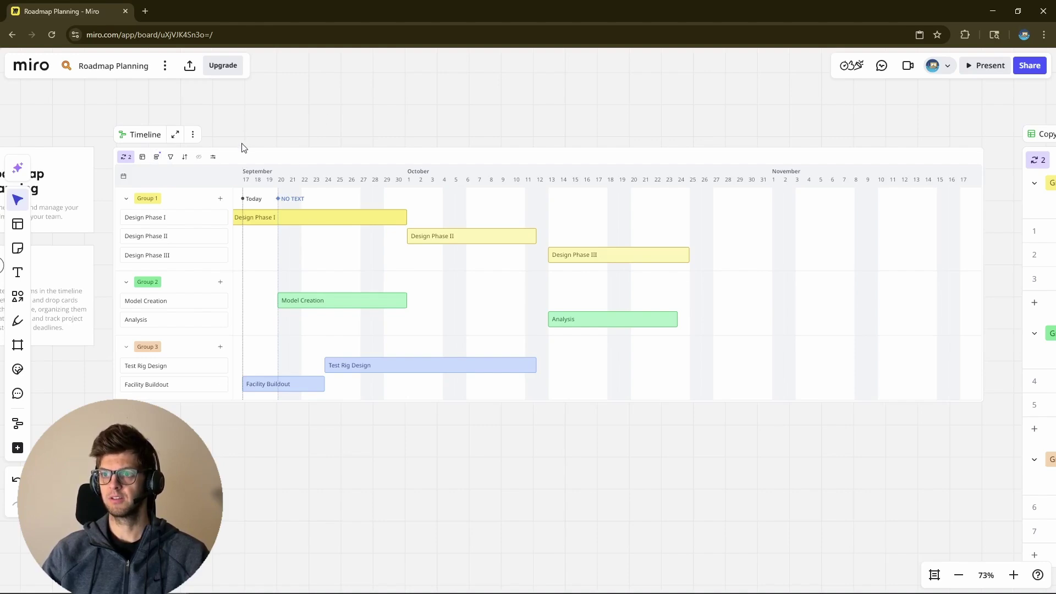
Step: Duplicate the Timeline and place the copy below the original
{"action": "scroll", "coordinate": [240, 129], "scroll_direction": "down", "scroll_amount": 4}
{"action": "scroll", "coordinate": [507, 149], "scroll_direction": "down", "scroll_amount": 2}
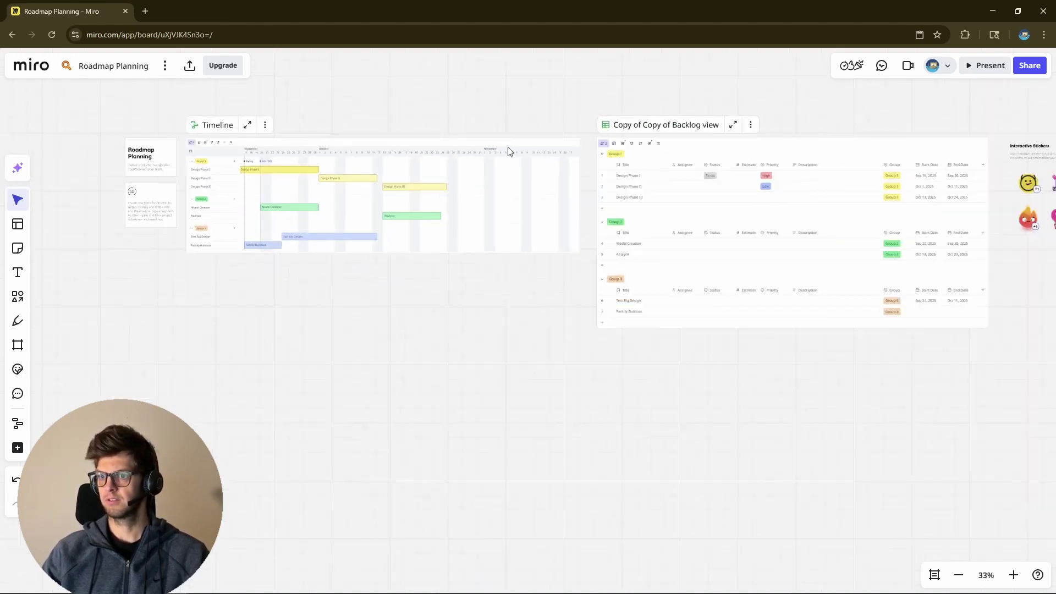
{"action": "scroll", "coordinate": [120, 144], "scroll_direction": "up", "scroll_amount": 5}
{"action": "scroll", "coordinate": [584, 151], "scroll_direction": "down", "scroll_amount": 2}
{"action": "key", "text": "ctrl+v"}
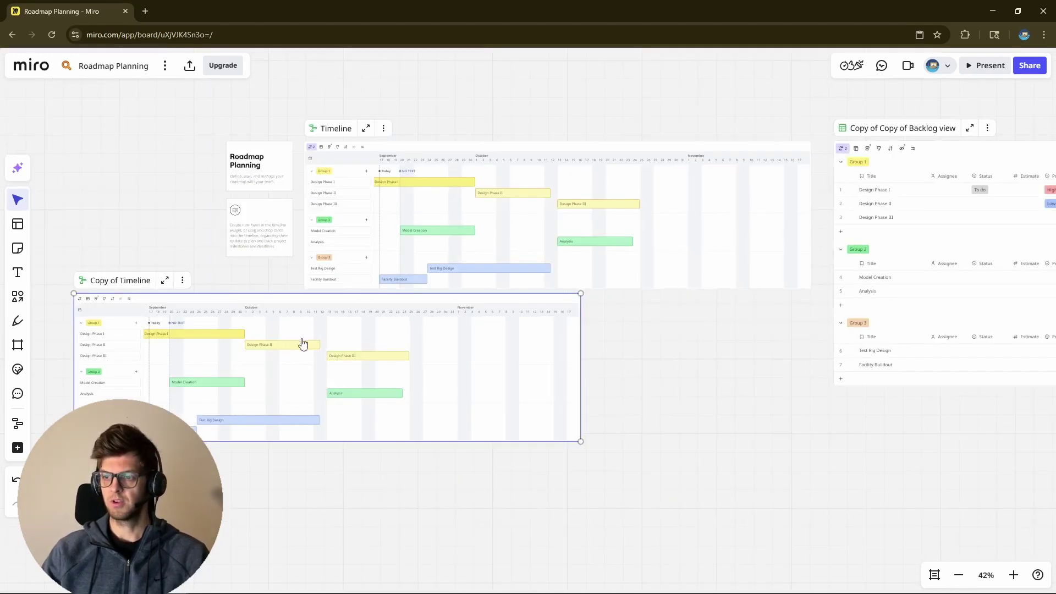
{"action": "left_click_drag", "start_coordinate": [285, 304], "coordinate": [499, 345]}
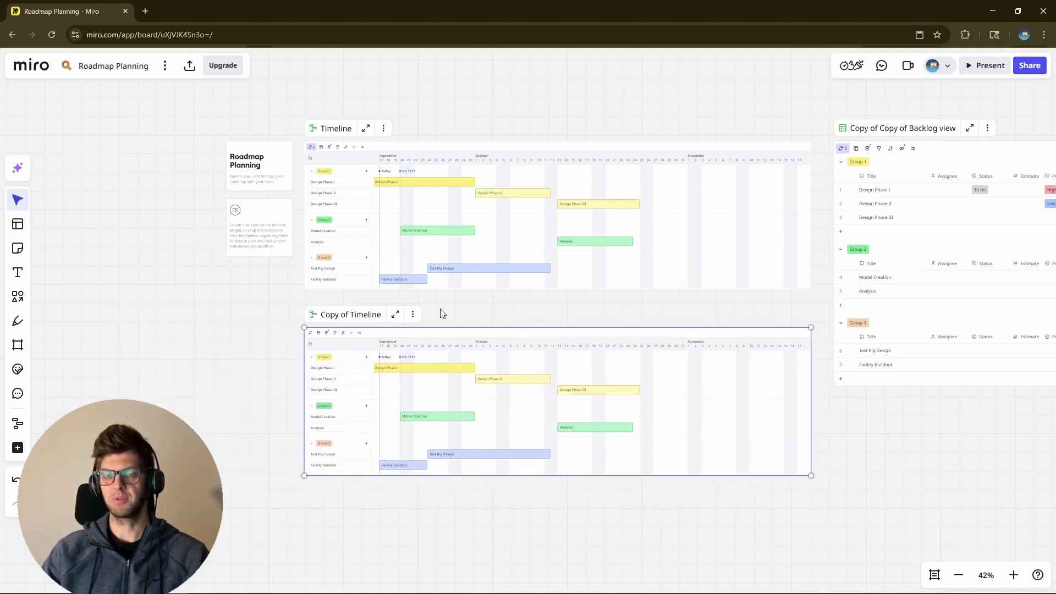
{"action": "scroll", "coordinate": [132, 303], "scroll_direction": "down", "scroll_amount": 3}
{"action": "scroll", "coordinate": [132, 304], "scroll_direction": "right", "scroll_amount": 2}
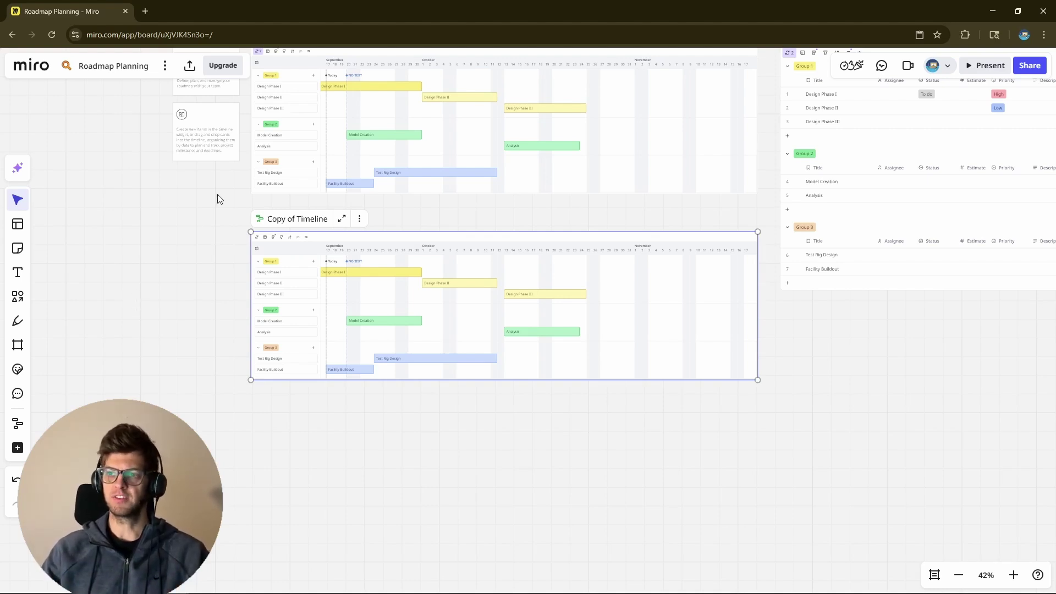
Step: Switch the copy to a Kanban layout with Design Phase I in To do, and dismiss the feedback popup
{"action": "scroll", "coordinate": [276, 244], "scroll_direction": "up", "scroll_amount": 5}
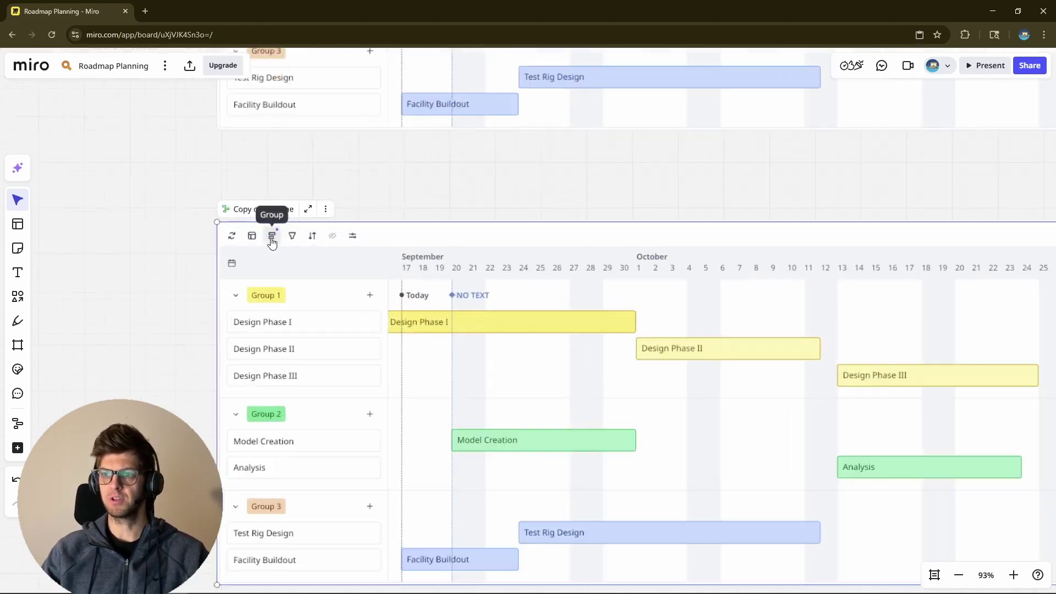
{"action": "left_click", "coordinate": [256, 243]}
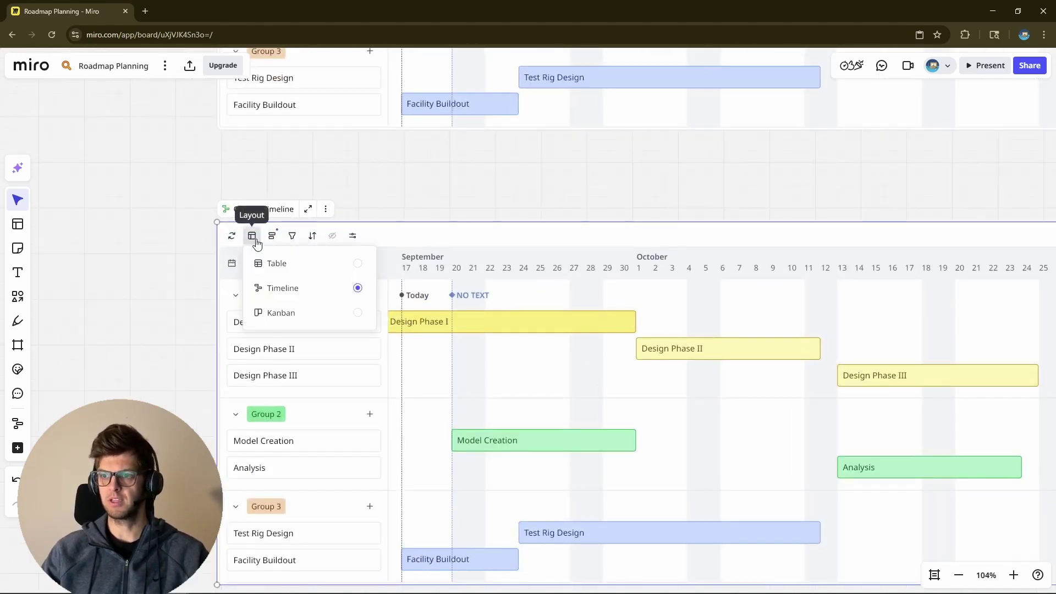
{"action": "left_click", "coordinate": [286, 313]}
{"action": "scroll", "coordinate": [184, 190], "scroll_direction": "down", "scroll_amount": 3}
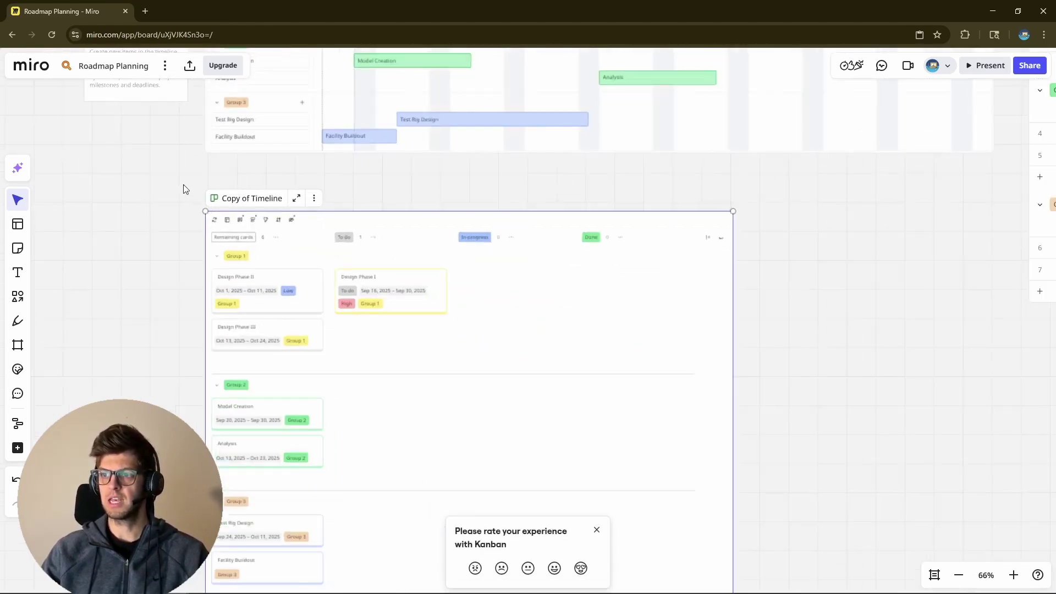
{"action": "scroll", "coordinate": [154, 329], "scroll_direction": "down", "scroll_amount": 3}
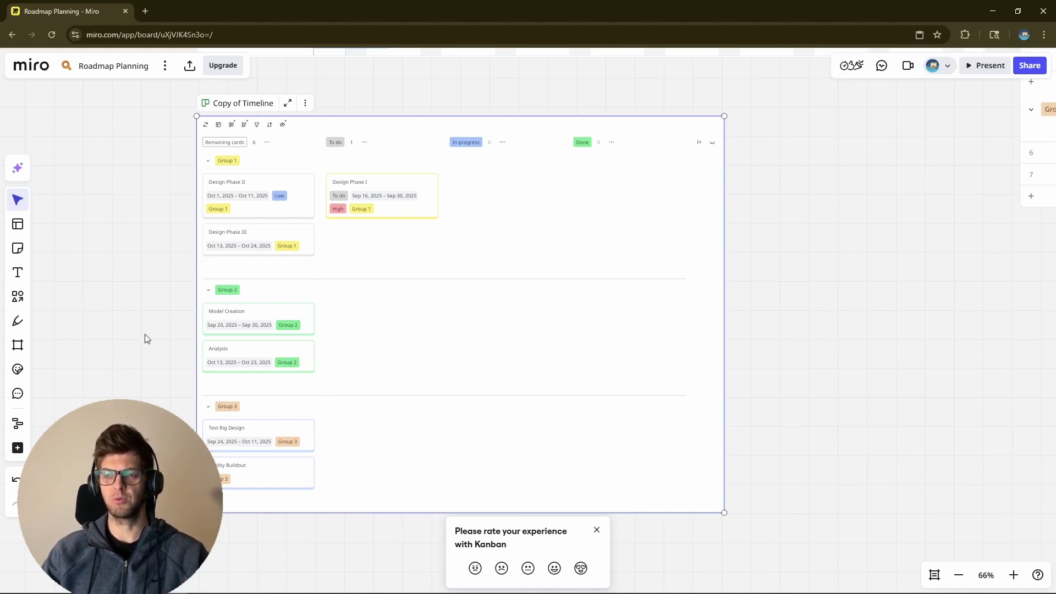
{"action": "left_click", "coordinate": [597, 530]}
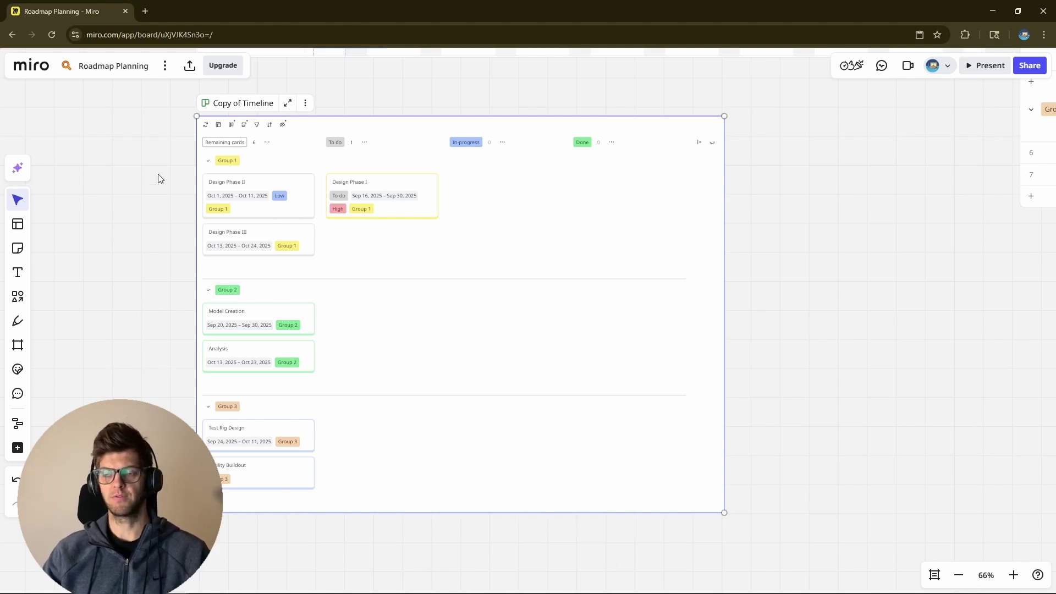
{"action": "scroll", "coordinate": [158, 179], "scroll_direction": "up", "scroll_amount": 5}
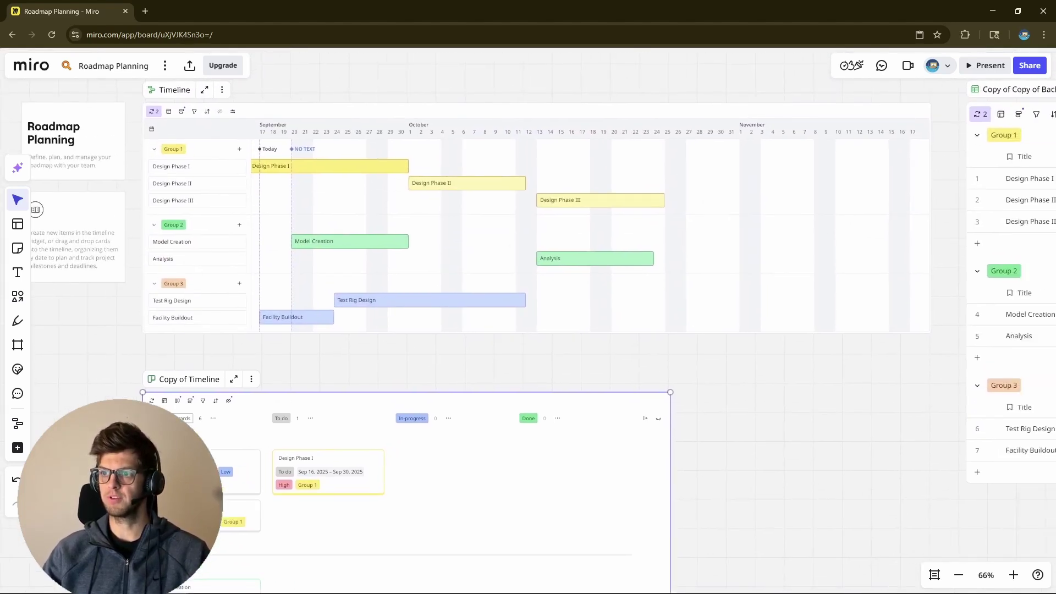
{"action": "scroll", "coordinate": [211, 279], "scroll_direction": "down", "scroll_amount": 1}
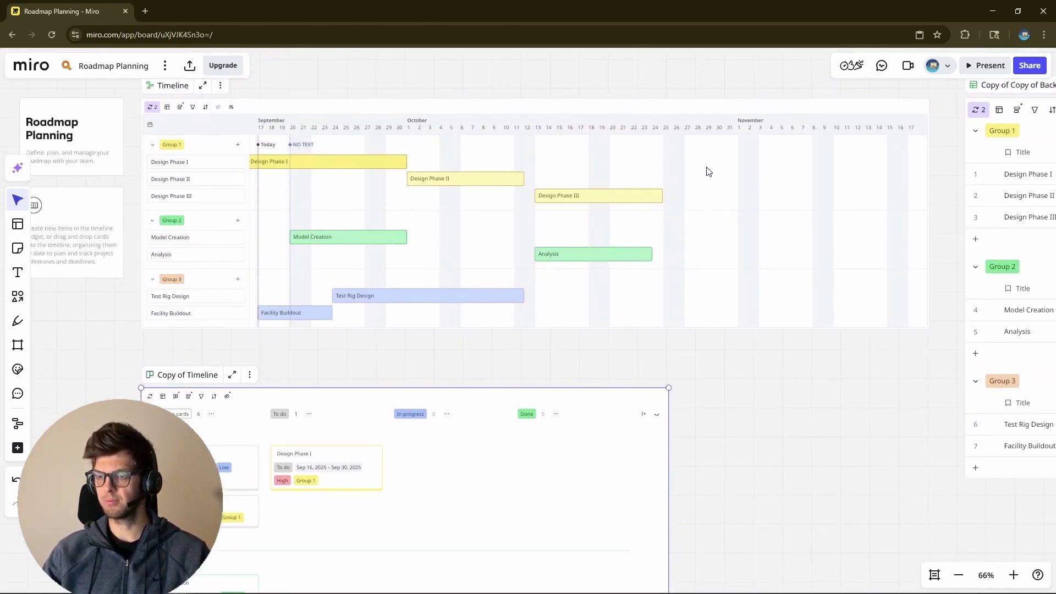
{"action": "scroll", "coordinate": [666, 412], "scroll_direction": "right", "scroll_amount": 2}
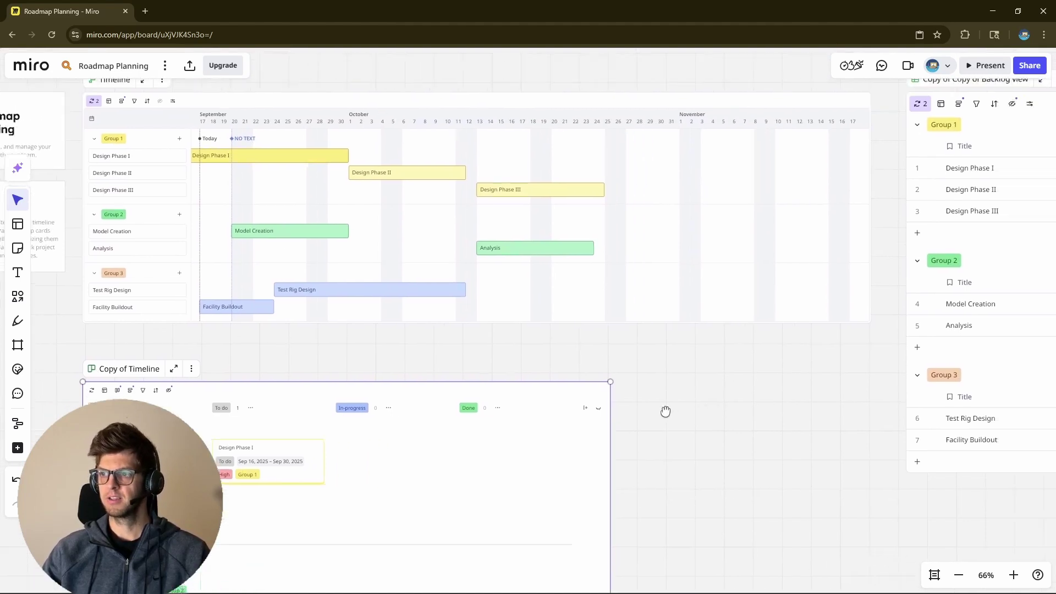
{"action": "left_click_drag", "start_coordinate": [665, 412], "coordinate": [194, 422]}
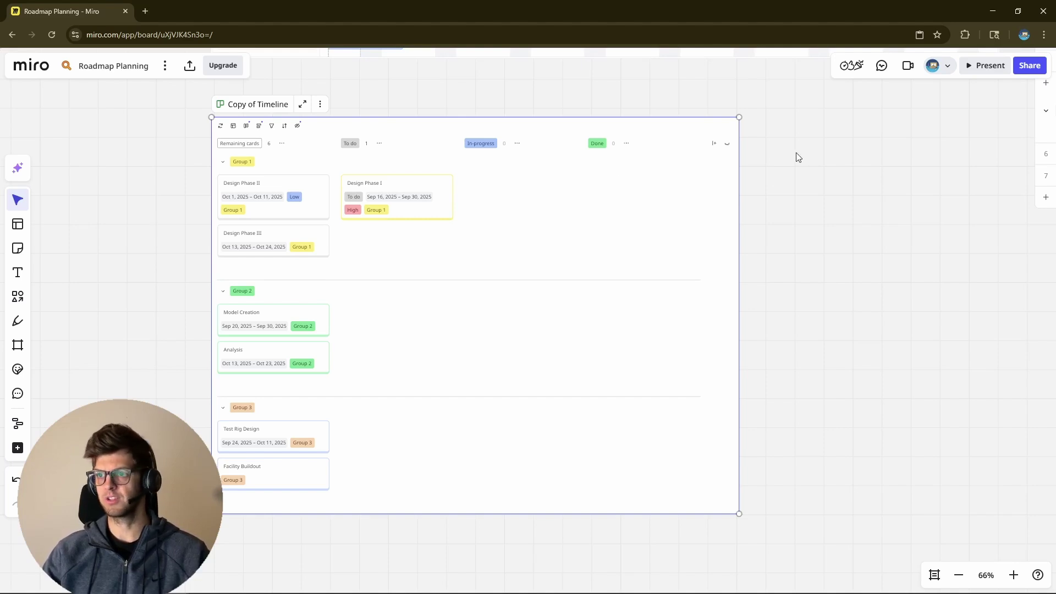
{"action": "scroll", "coordinate": [799, 158], "scroll_direction": "down", "scroll_amount": 3}
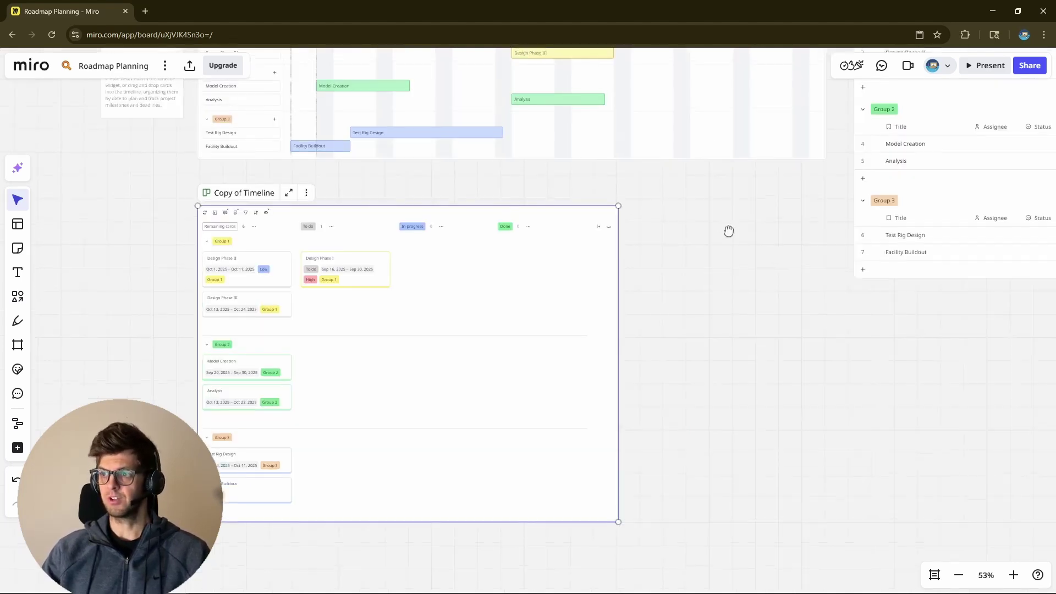
{"action": "scroll", "coordinate": [729, 232], "scroll_direction": "up", "scroll_amount": 5}
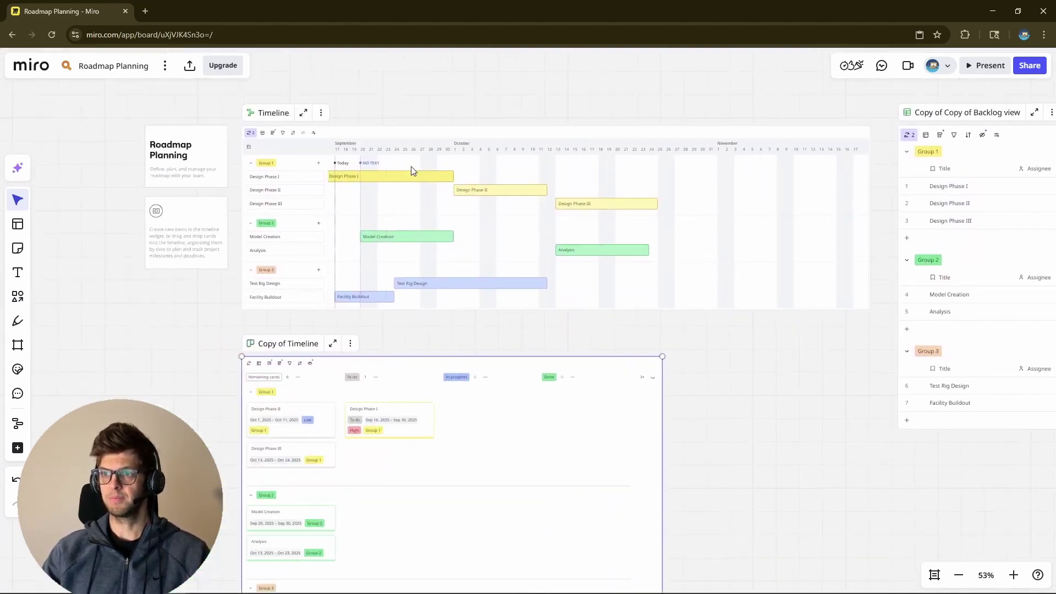